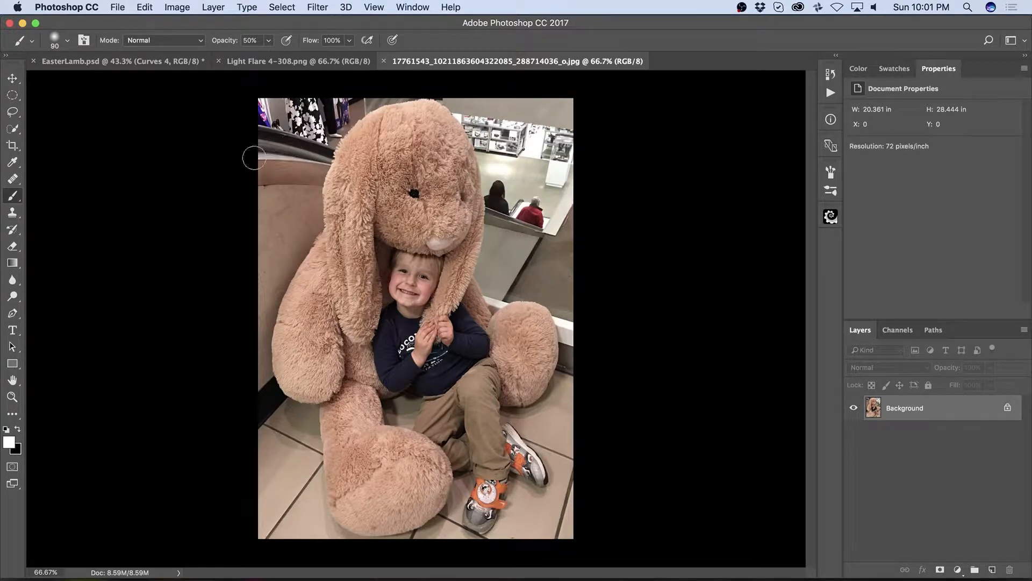
Step: Select the bunny and the boy with the Quick Selection tool, subtracting the excess background from the selection
left_click(12, 130)
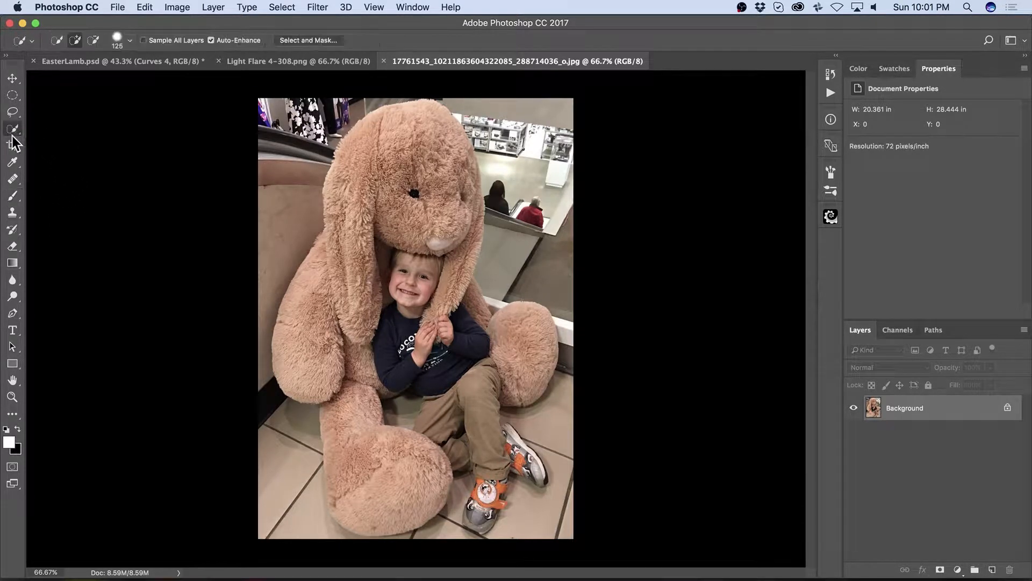
mouse_move(395, 155)
left_mouse_down()
mouse_move(354, 192)
mouse_move(366, 158)
mouse_move(393, 136)
mouse_move(434, 137)
mouse_move(449, 164)
mouse_move(448, 254)
mouse_move(422, 200)
mouse_move(457, 285)
mouse_move(459, 267)
mouse_move(458, 298)
mouse_move(499, 338)
mouse_move(522, 337)
mouse_move(522, 378)
mouse_move(473, 390)
left_mouse_up()
left_click_drag(507, 264, 514, 190)
left_click(277, 211)
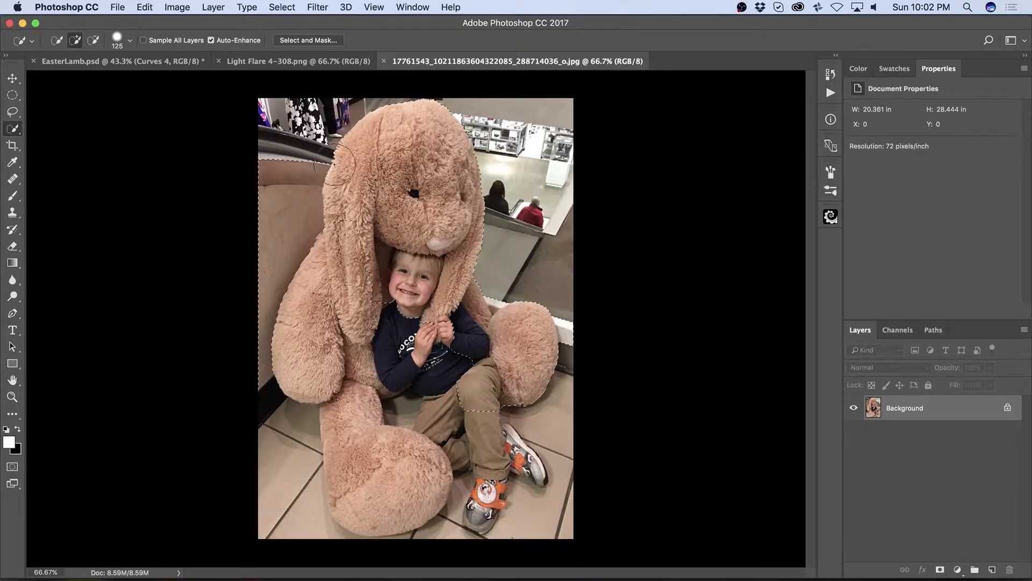
key("alt")
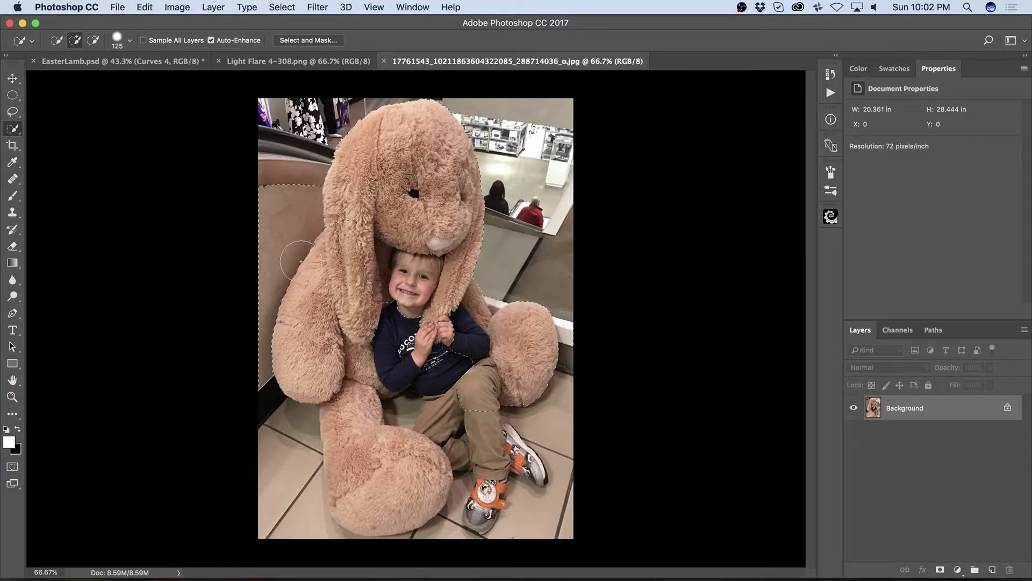
mouse_move(277, 379)
left_mouse_down()
mouse_move(255, 484)
mouse_move(352, 454)
mouse_move(394, 393)
mouse_move(536, 399)
left_mouse_up()
Step: Open Select and Mask and set the view mode to On Black
left_click(316, 40)
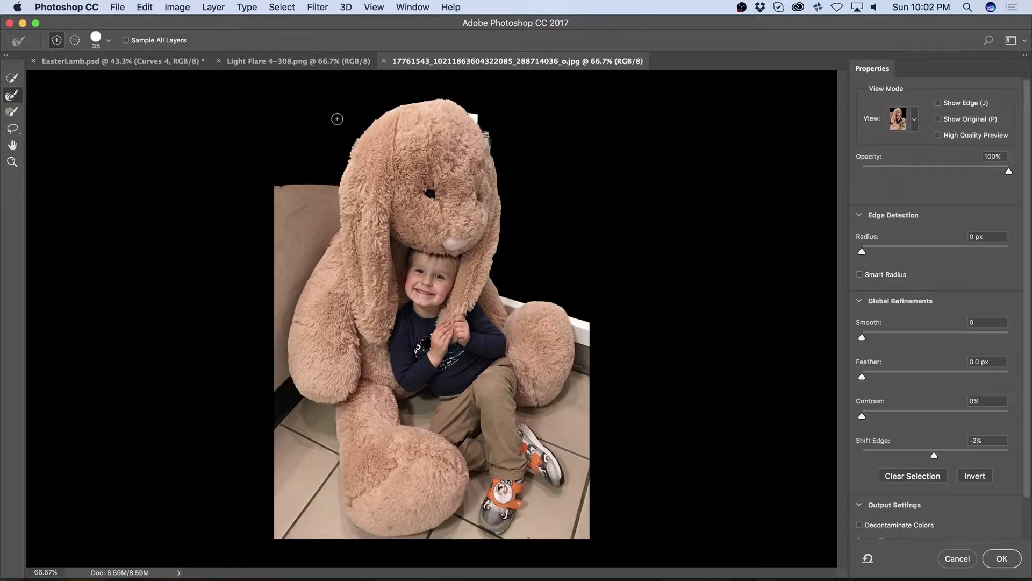
left_click(899, 123)
left_click(904, 127)
key("f")
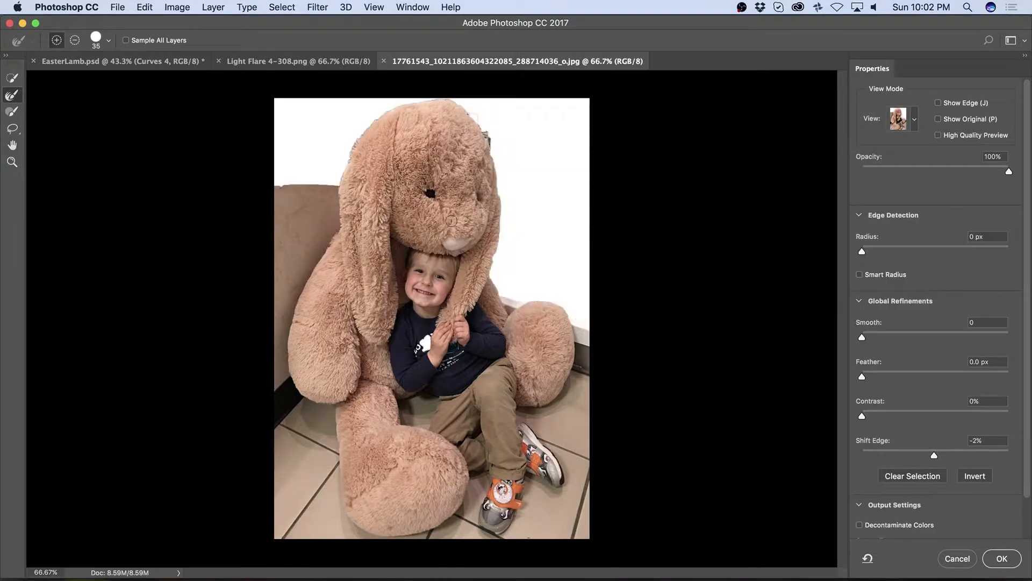
key("a")
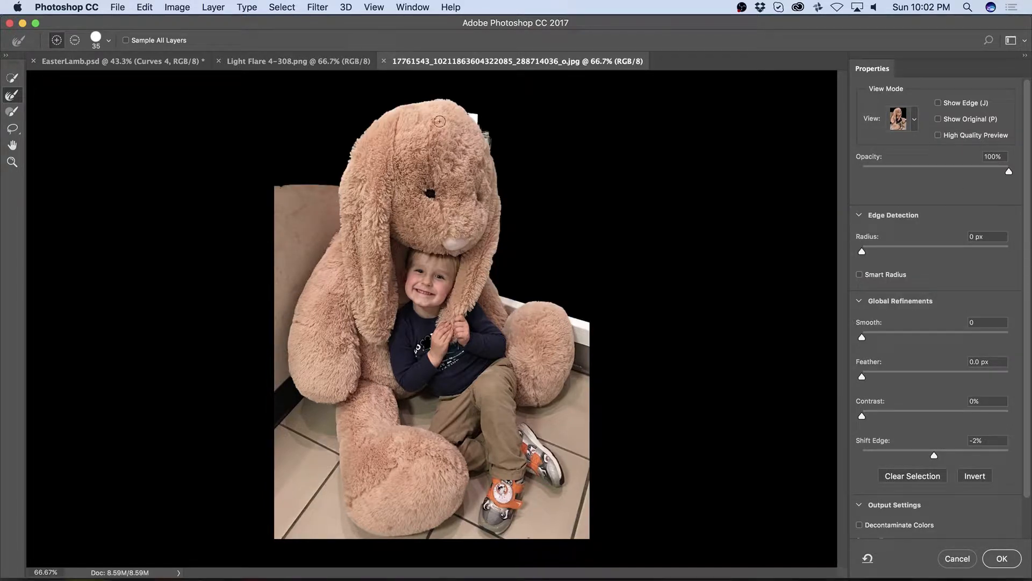
Step: Zoom into the bunny's head and add missed edge areas to the selection with the Quick Selection brush
key("z")
left_click_drag(475, 116, 524, 131)
left_click_drag(470, 153, 416, 232)
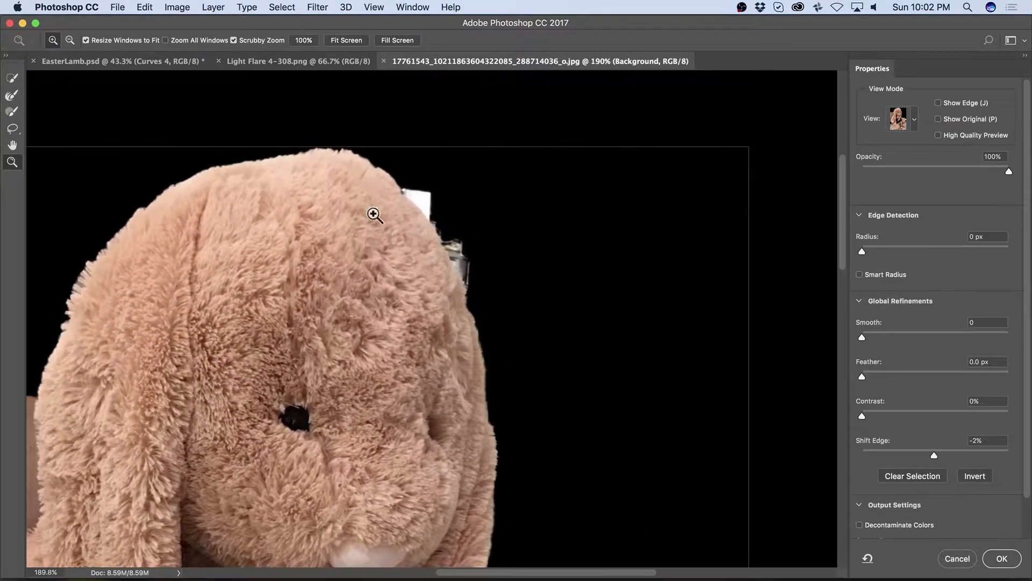
left_click(12, 78)
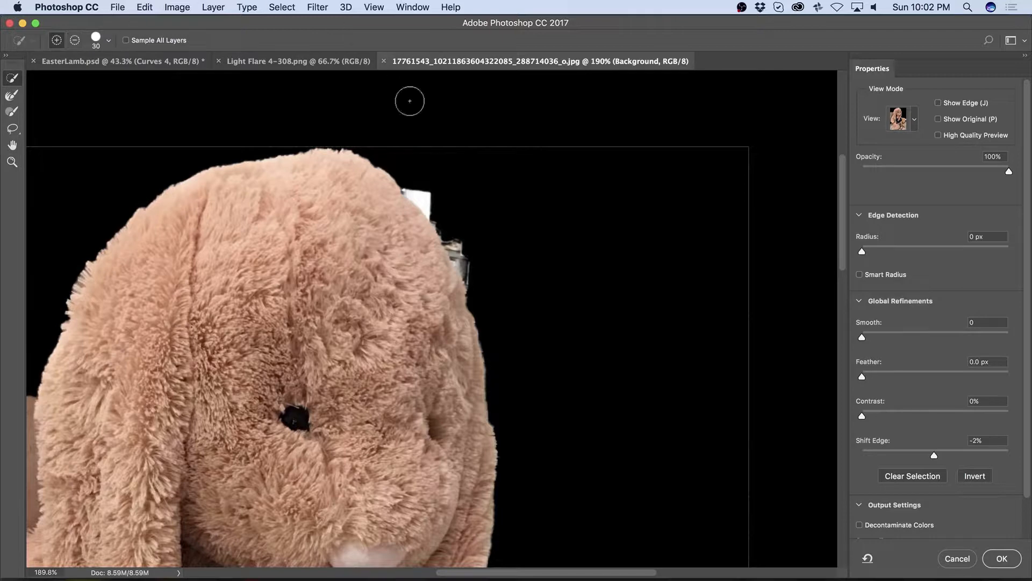
mouse_move(433, 186)
left_mouse_down()
mouse_move(418, 196)
mouse_move(424, 185)
left_mouse_up()
left_click_drag(453, 232, 481, 280)
left_click_drag(573, 338, 620, 348)
Step: Paint along the furry outline of the bunny's head and ears with the Refine Edge Brush
key("r")
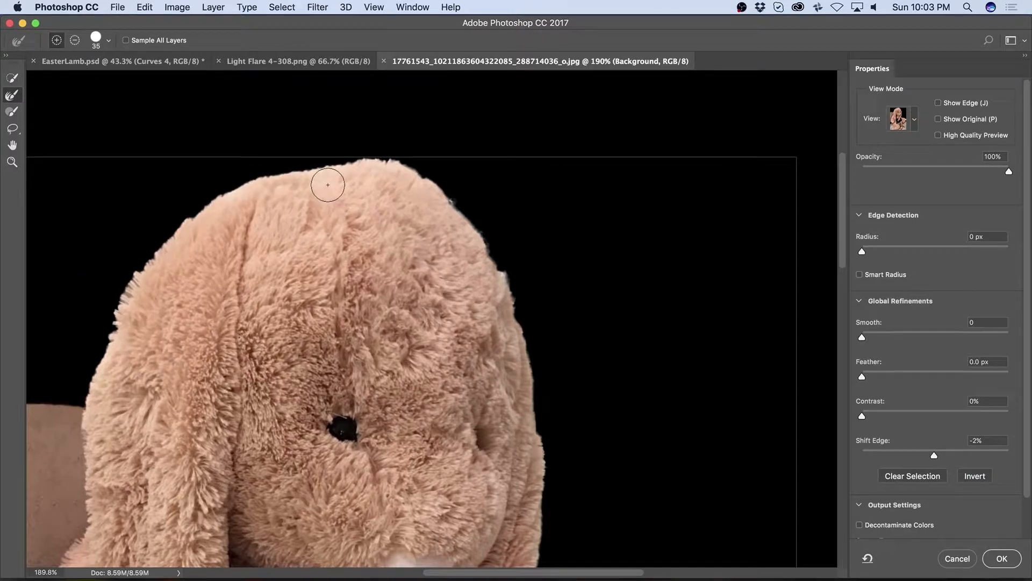
mouse_move(260, 175)
left_mouse_down()
mouse_move(209, 195)
mouse_move(88, 364)
mouse_move(86, 395)
left_mouse_up()
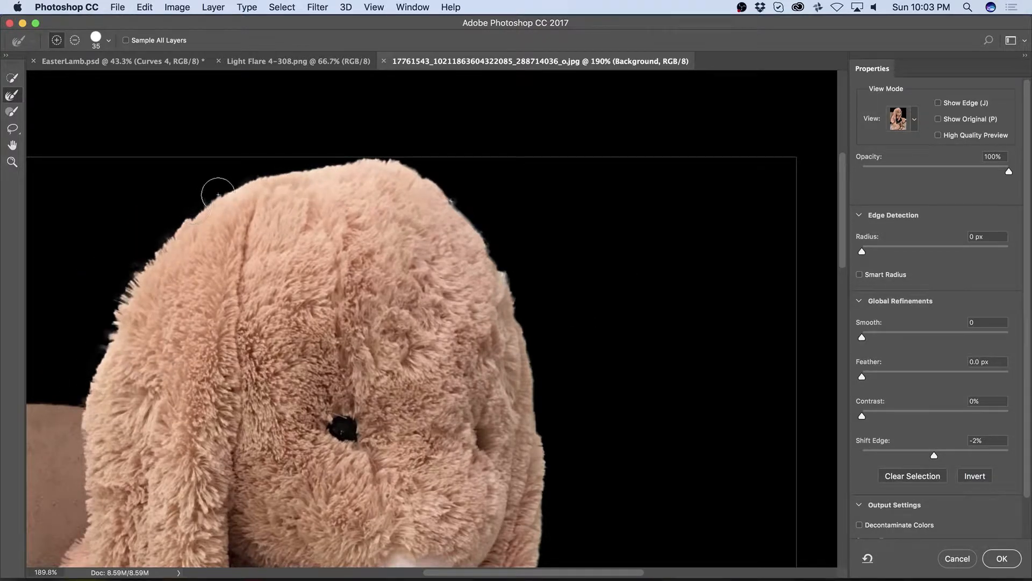
mouse_move(365, 160)
left_mouse_down()
mouse_move(419, 166)
mouse_move(486, 232)
mouse_move(527, 325)
mouse_move(547, 422)
mouse_move(562, 430)
left_mouse_up()
left_click_drag(633, 378, 606, 211)
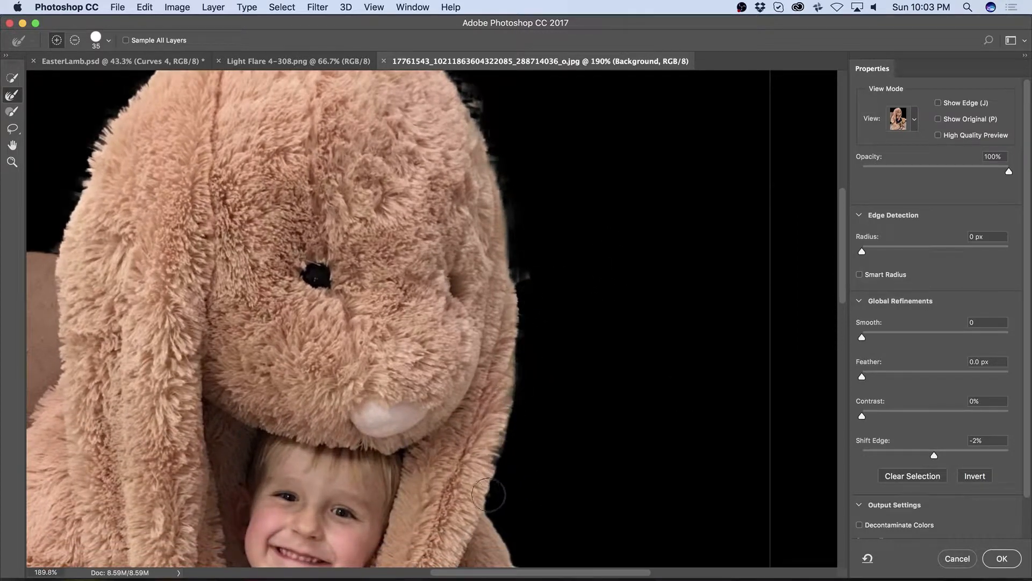
mouse_move(620, 373)
left_mouse_down()
mouse_move(612, 180)
mouse_move(601, 177)
left_mouse_up()
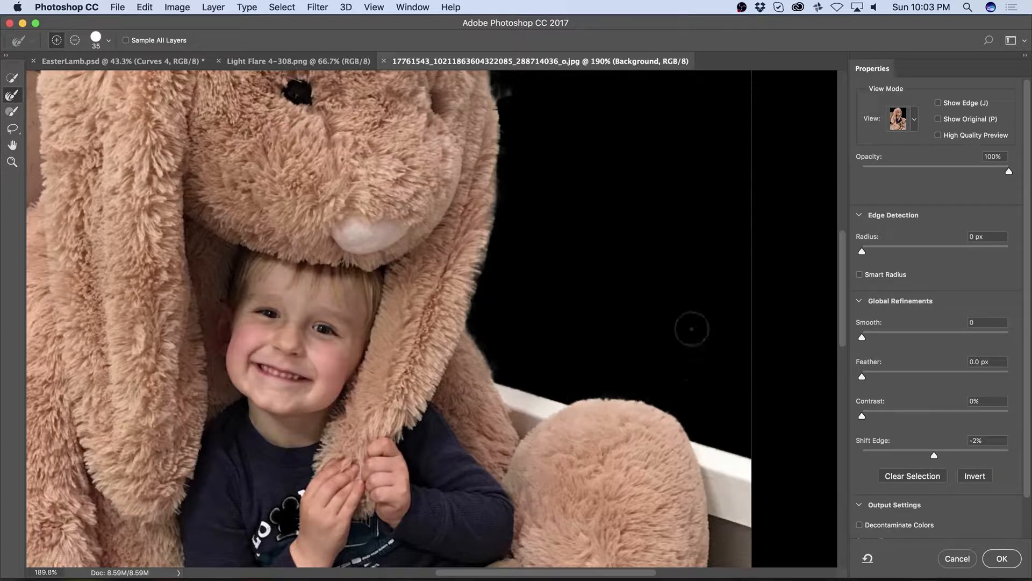
mouse_move(620, 150)
left_mouse_down()
mouse_move(654, 414)
mouse_move(638, 468)
left_mouse_up()
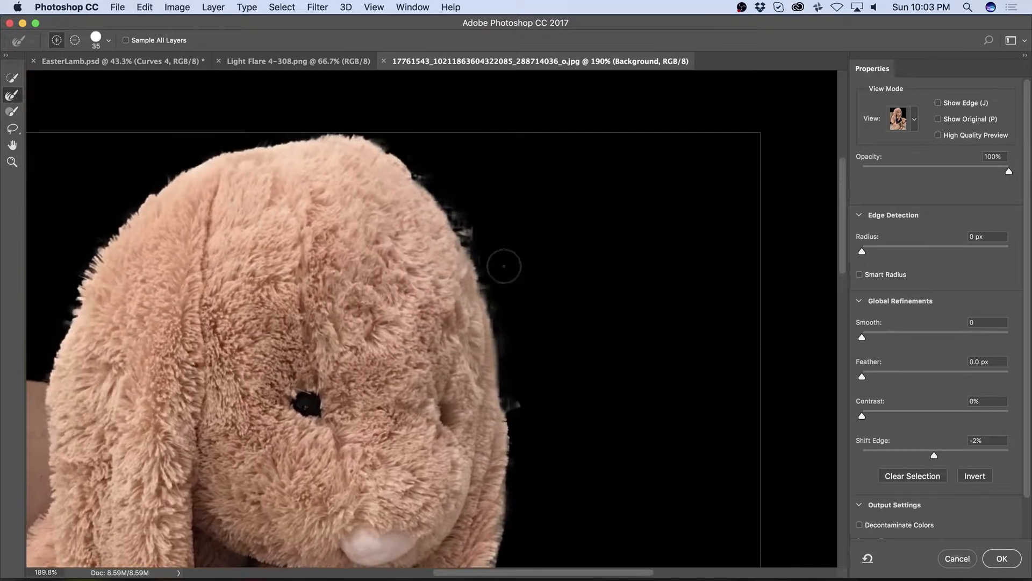
Step: Subtract stray background fragments beside the bunny's head with the Quick Selection brush and apply the refinement
key("w")
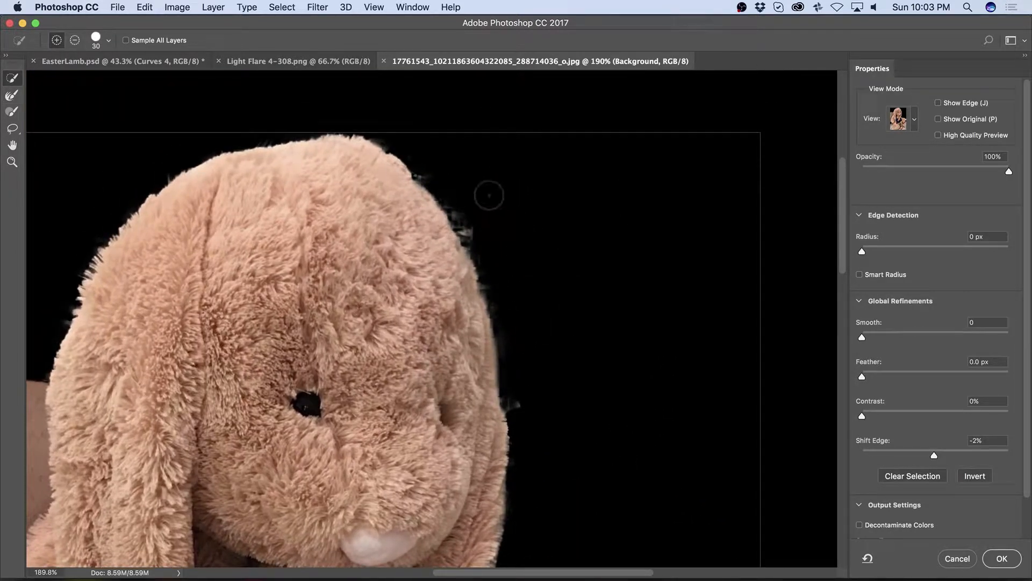
left_click_drag(430, 172, 479, 231)
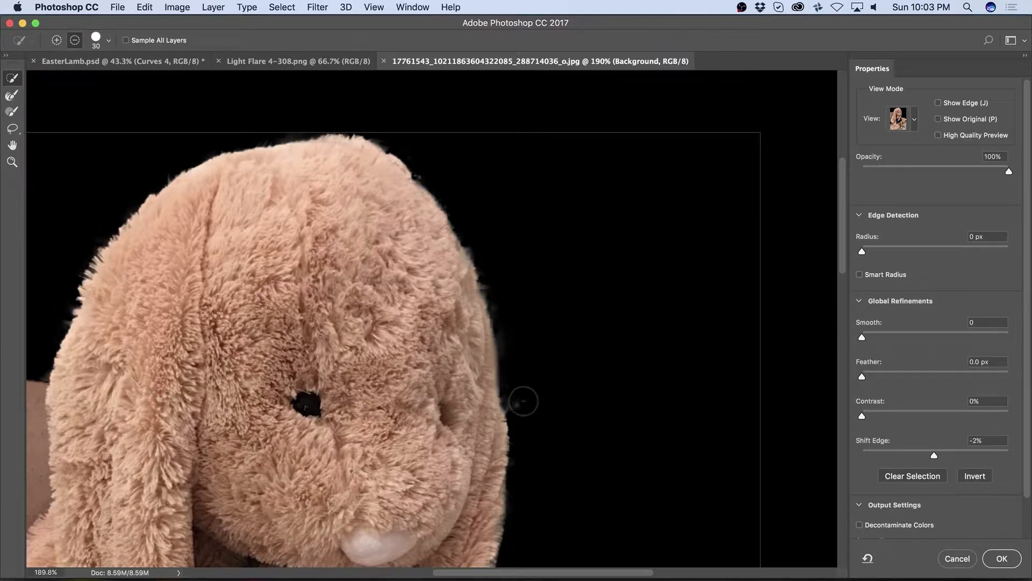
left_click_drag(526, 399, 524, 405)
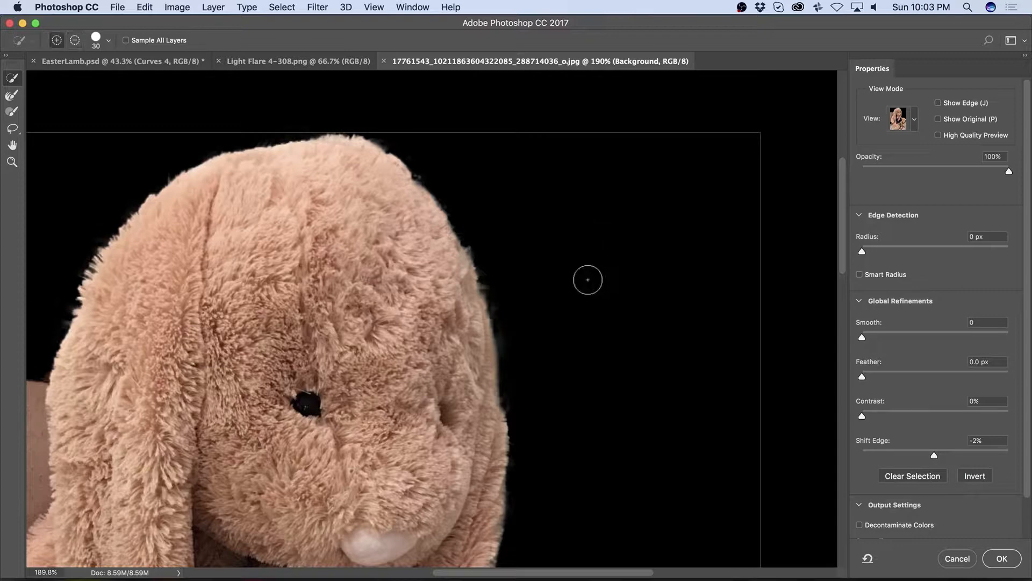
left_click(994, 559)
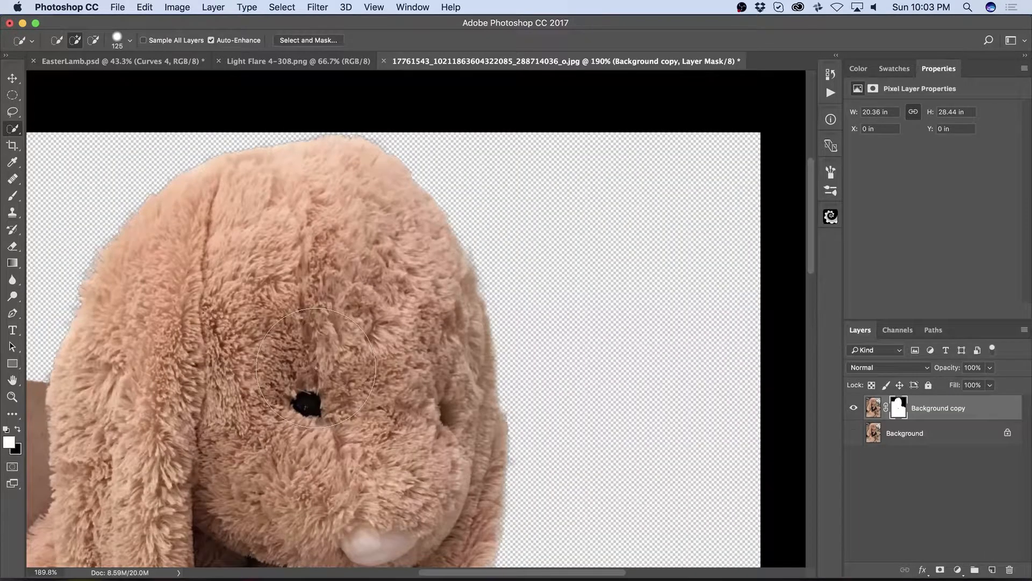
Step: Zoom out, select the Background layer and add a new empty layer above it
scroll(317, 367, "down", 5)
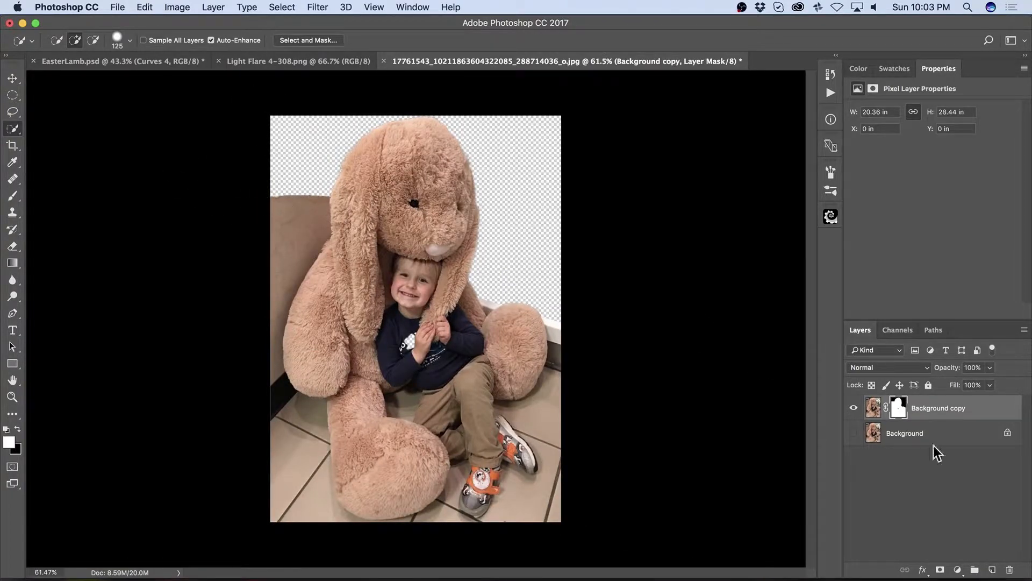
left_click(947, 436)
left_click(854, 433)
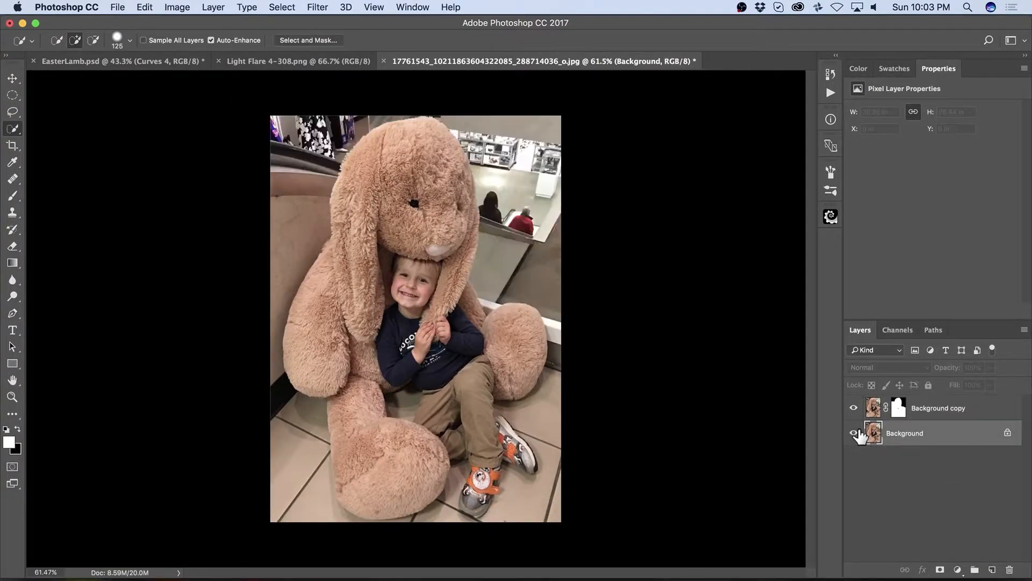
left_click(854, 432)
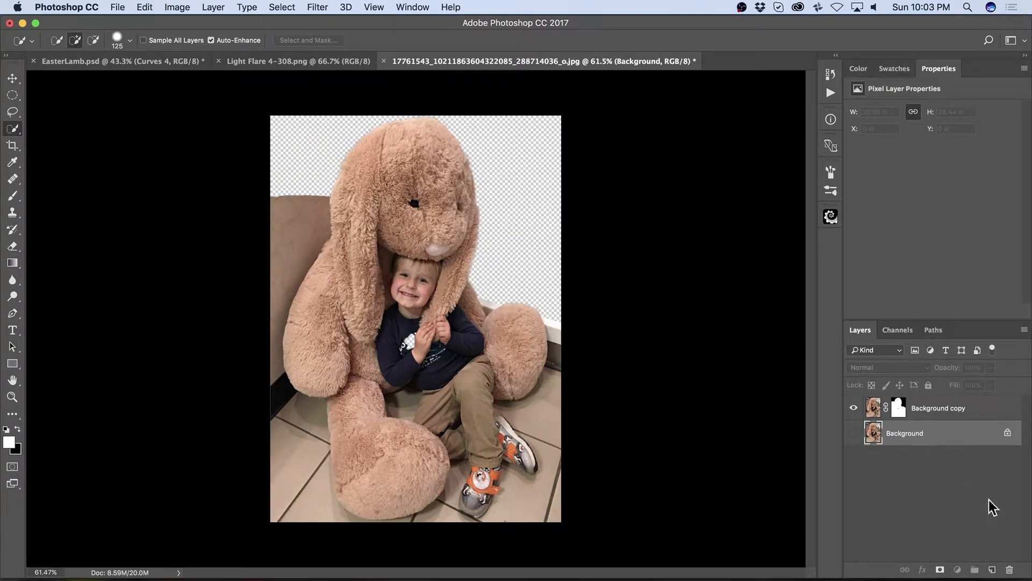
left_click(992, 569)
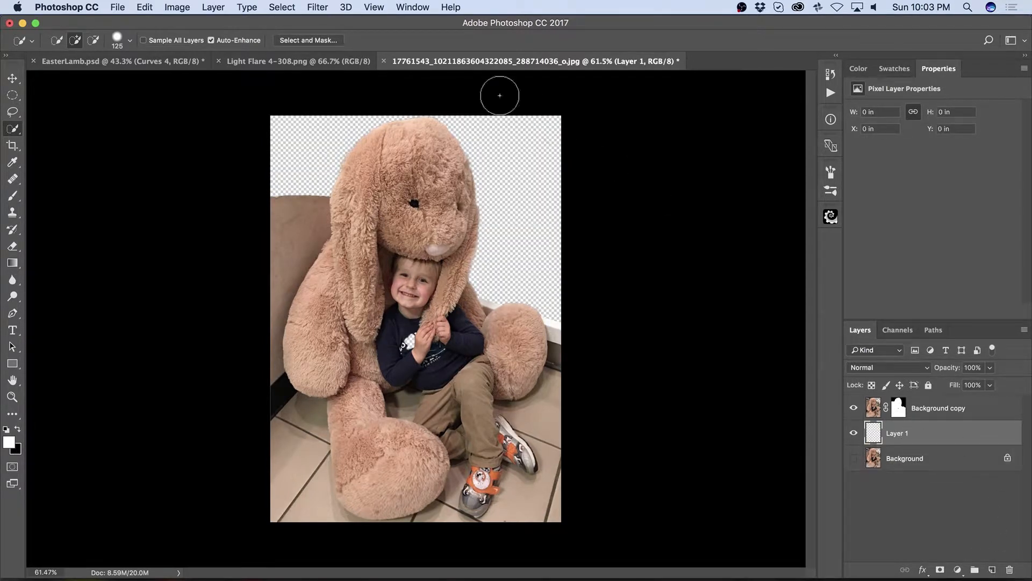
Step: With the Clone Stamp sampling All Layers, clone wall texture over the transparent area at the upper left
key("s")
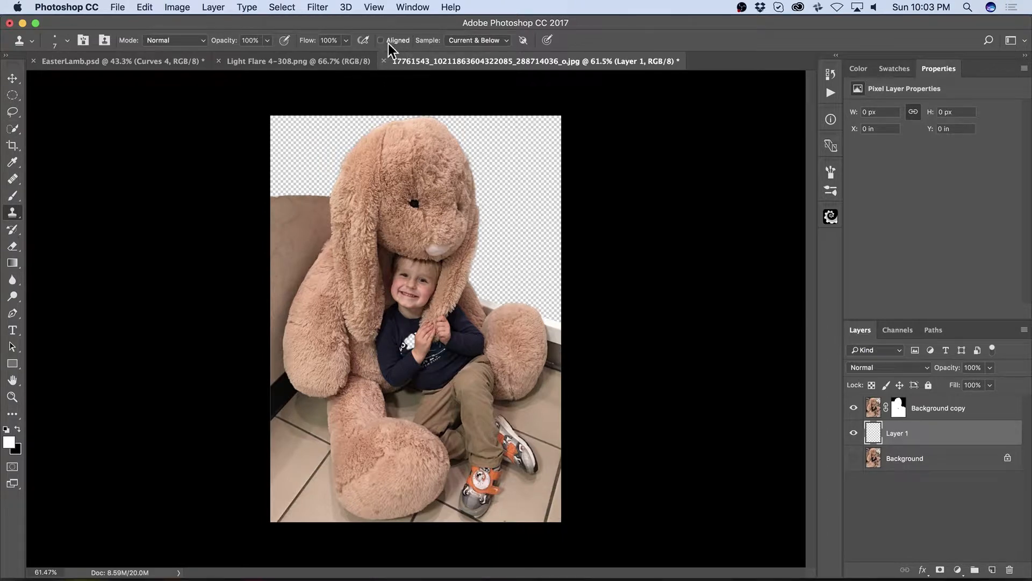
left_click(452, 44)
left_click(486, 48)
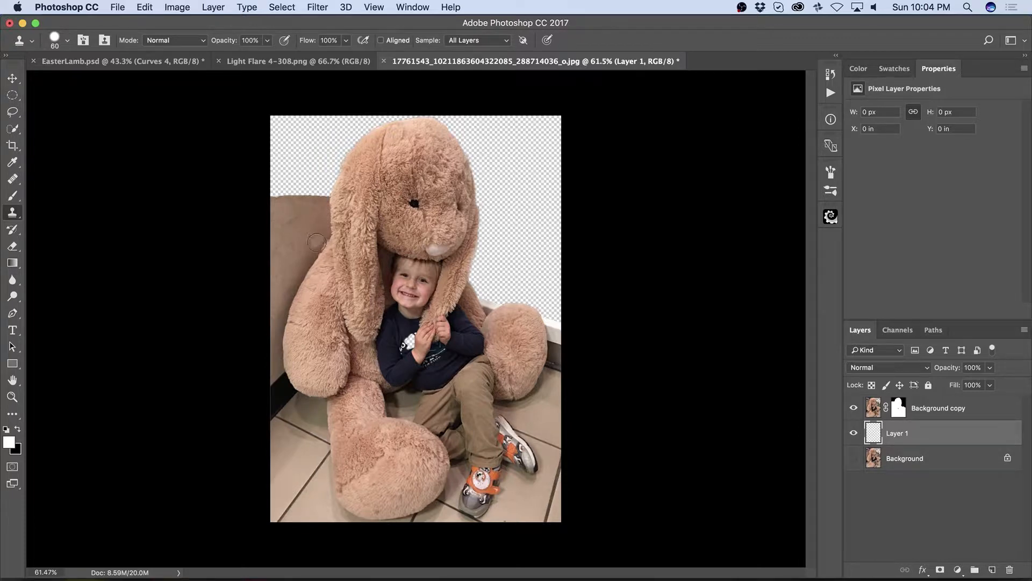
mouse_move(301, 196)
left_mouse_down()
mouse_move(281, 189)
mouse_move(291, 201)
mouse_move(314, 188)
mouse_move(296, 189)
mouse_move(313, 207)
mouse_move(302, 230)
mouse_move(317, 186)
mouse_move(322, 195)
mouse_move(335, 186)
mouse_move(332, 173)
mouse_move(290, 198)
mouse_move(272, 171)
mouse_move(286, 182)
mouse_move(281, 171)
mouse_move(292, 162)
mouse_move(268, 159)
mouse_move(301, 184)
mouse_move(289, 178)
mouse_move(303, 157)
mouse_move(272, 129)
mouse_move(263, 137)
mouse_move(285, 132)
mouse_move(269, 127)
mouse_move(294, 118)
mouse_move(303, 145)
mouse_move(293, 139)
mouse_move(326, 134)
mouse_move(305, 115)
mouse_move(313, 156)
mouse_move(306, 138)
mouse_move(321, 119)
mouse_move(313, 165)
mouse_move(335, 159)
mouse_move(327, 153)
mouse_move(336, 147)
mouse_move(324, 163)
mouse_move(340, 152)
mouse_move(330, 145)
mouse_move(347, 116)
left_mouse_up()
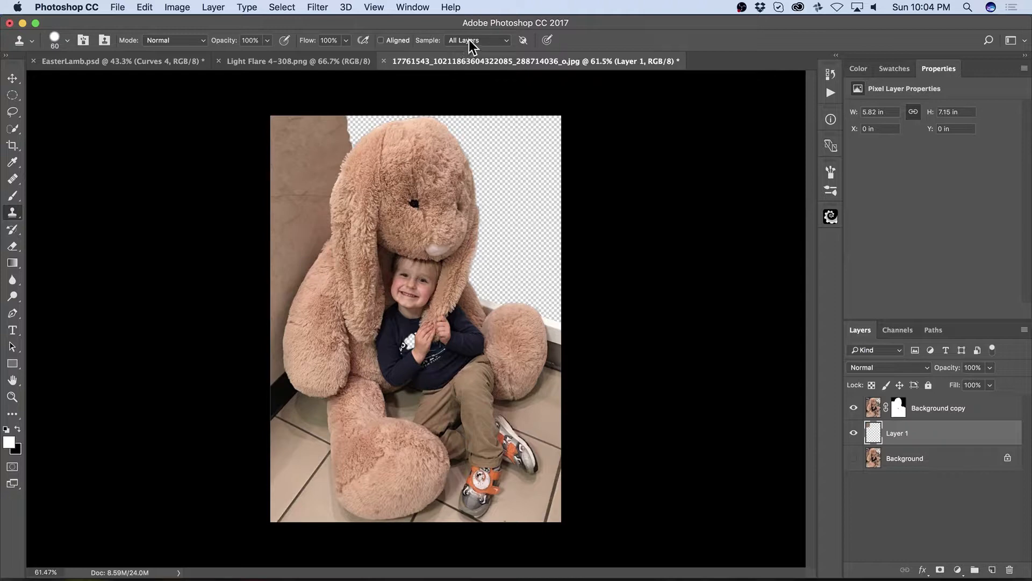
Step: Clone more wall texture over the transparent area at the top beside the bunny's head
left_click(472, 46)
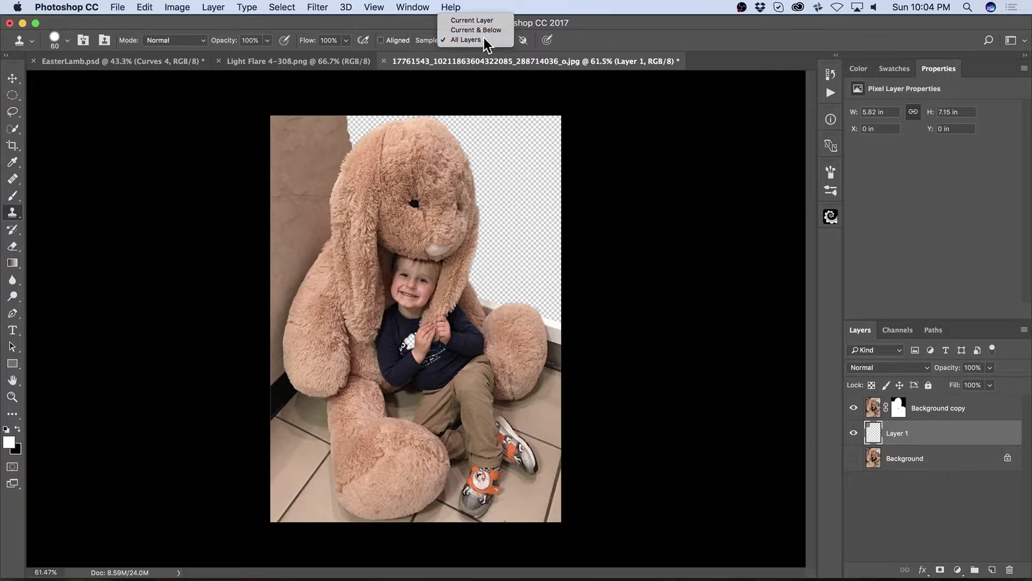
left_click(484, 39)
left_click_drag(352, 128, 353, 128)
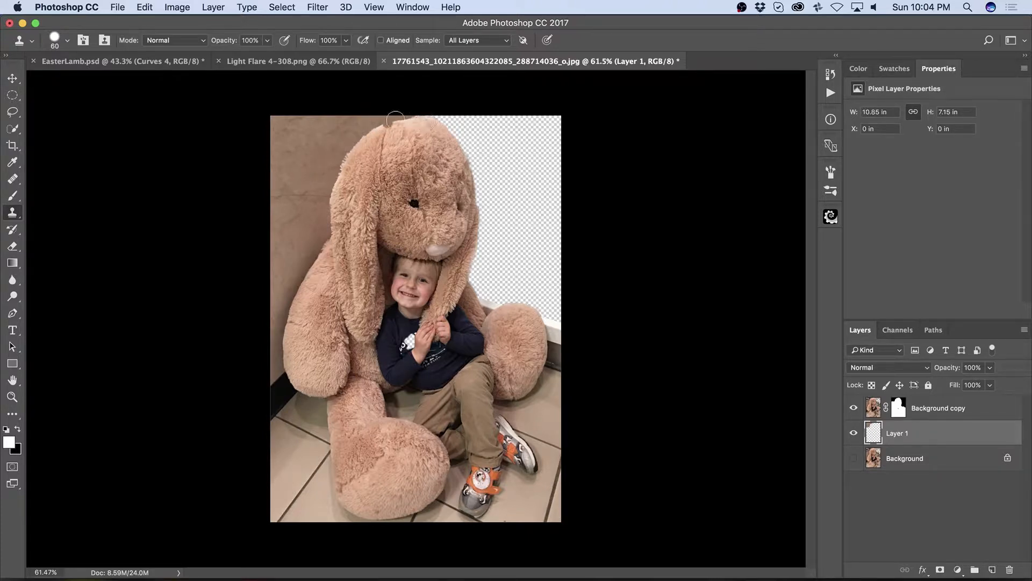
mouse_move(416, 115)
left_mouse_down()
mouse_move(457, 129)
mouse_move(440, 117)
mouse_move(467, 119)
mouse_move(473, 143)
left_mouse_up()
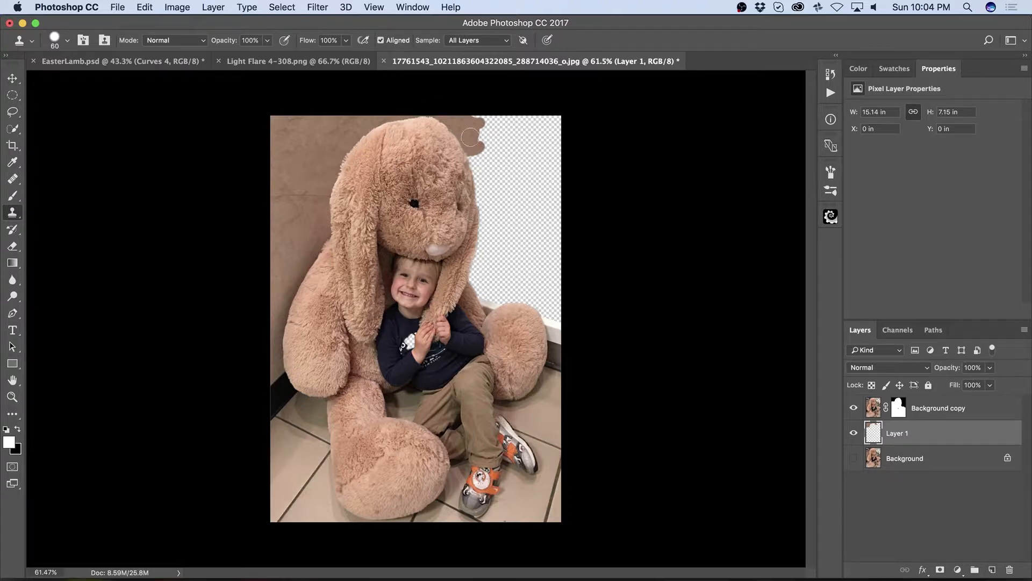
mouse_move(478, 146)
left_mouse_down()
mouse_move(508, 151)
mouse_move(498, 151)
mouse_move(499, 195)
mouse_move(504, 146)
mouse_move(515, 143)
mouse_move(492, 138)
left_mouse_up()
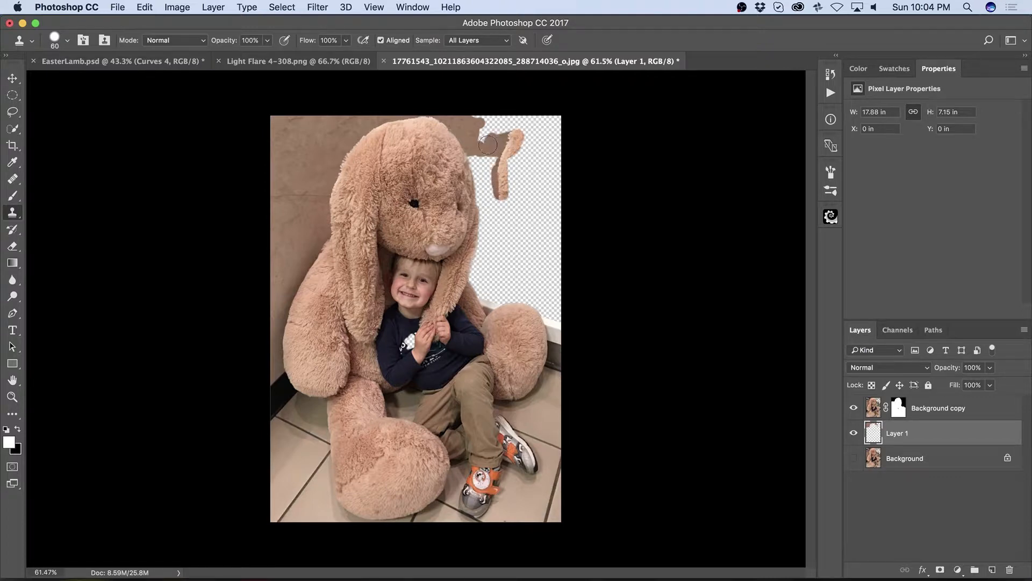
Step: Turn off Aligned and clone wall texture over the remaining transparent area on the right
left_click(380, 40)
mouse_move(491, 129)
left_mouse_down()
mouse_move(471, 114)
mouse_move(478, 131)
mouse_move(518, 131)
mouse_move(498, 132)
mouse_move(542, 117)
mouse_move(531, 133)
mouse_move(551, 135)
mouse_move(513, 154)
mouse_move(539, 159)
mouse_move(511, 170)
mouse_move(549, 146)
mouse_move(544, 126)
mouse_move(557, 123)
mouse_move(548, 131)
mouse_move(564, 135)
mouse_move(557, 128)
mouse_move(502, 152)
mouse_move(518, 158)
mouse_move(507, 168)
mouse_move(490, 160)
mouse_move(492, 176)
mouse_move(469, 175)
mouse_move(490, 177)
mouse_move(482, 222)
mouse_move(499, 186)
mouse_move(523, 179)
mouse_move(479, 242)
mouse_move(480, 254)
mouse_move(490, 243)
mouse_move(475, 296)
mouse_move(511, 273)
mouse_move(483, 277)
mouse_move(493, 295)
mouse_move(540, 285)
mouse_move(536, 300)
mouse_move(549, 311)
mouse_move(556, 295)
mouse_move(571, 313)
mouse_move(504, 235)
mouse_move(505, 249)
mouse_move(534, 182)
mouse_move(568, 172)
mouse_move(519, 264)
mouse_move(558, 278)
mouse_move(559, 245)
left_mouse_up()
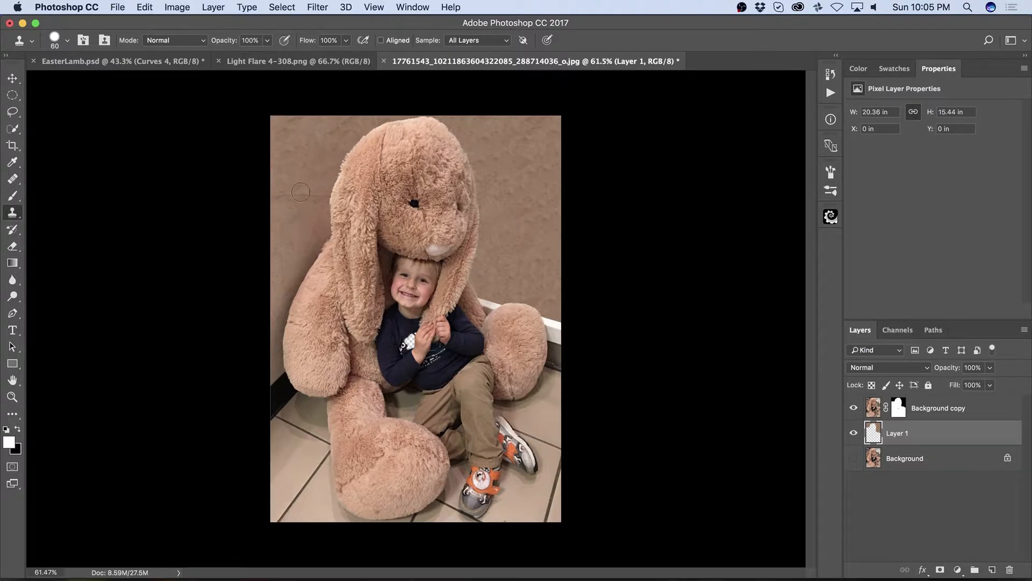
Step: Add a new empty layer above Background copy and clone over a blotch on the wall left of the bunny
left_click(949, 408)
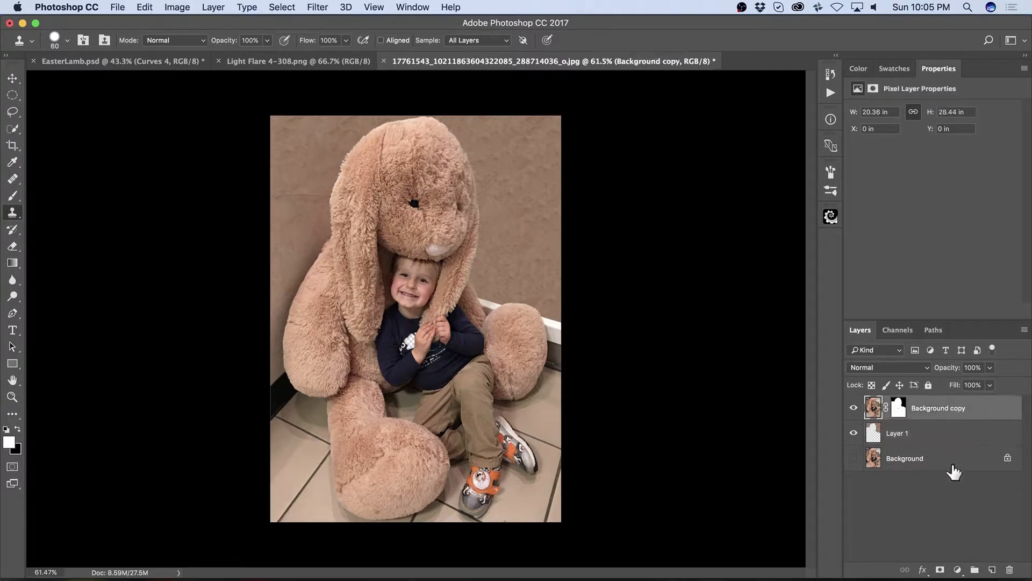
left_click(992, 571)
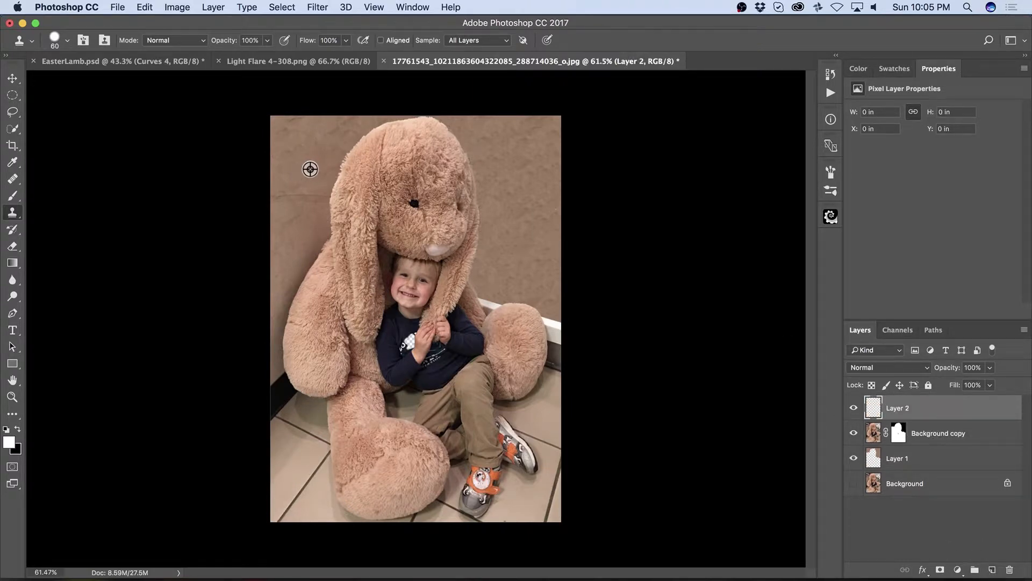
left_click_drag(318, 197, 283, 195)
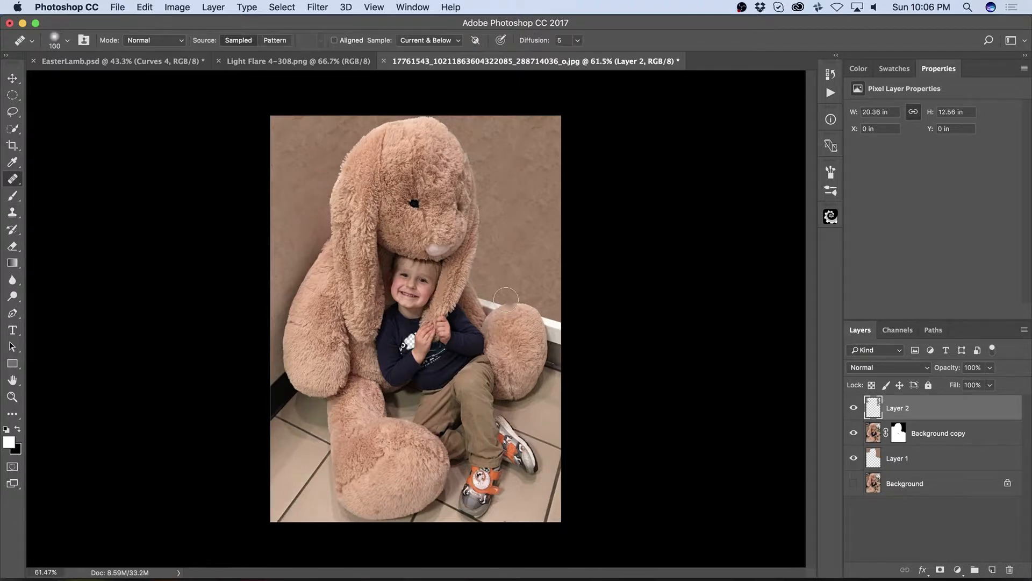
Step: Zoom in near the bunny's paw and paint black at 50% opacity on Background copy's mask to hide leftover wall by the paw
key("z")
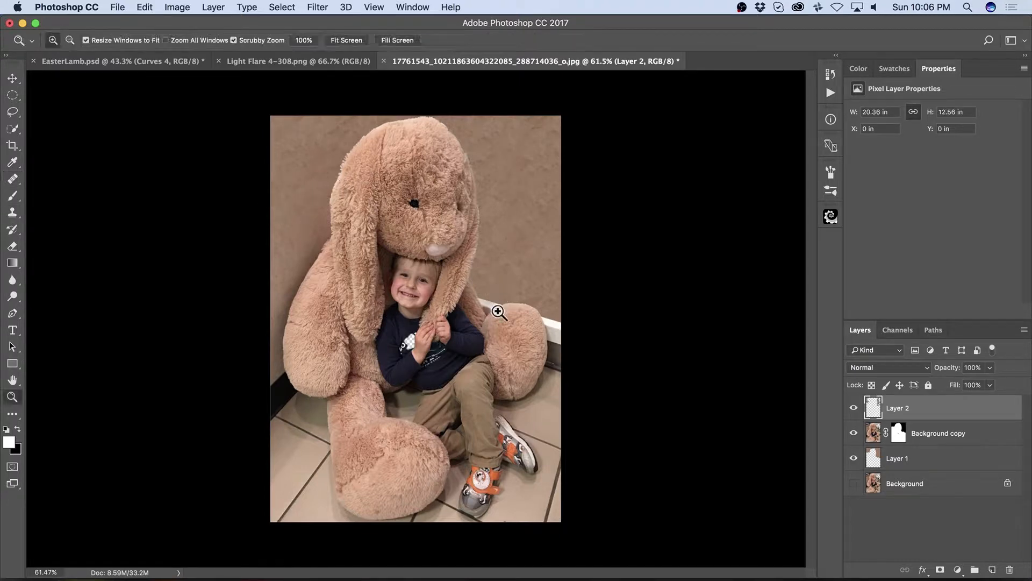
mouse_move(496, 303)
left_mouse_down()
mouse_move(557, 295)
mouse_move(506, 295)
left_mouse_up()
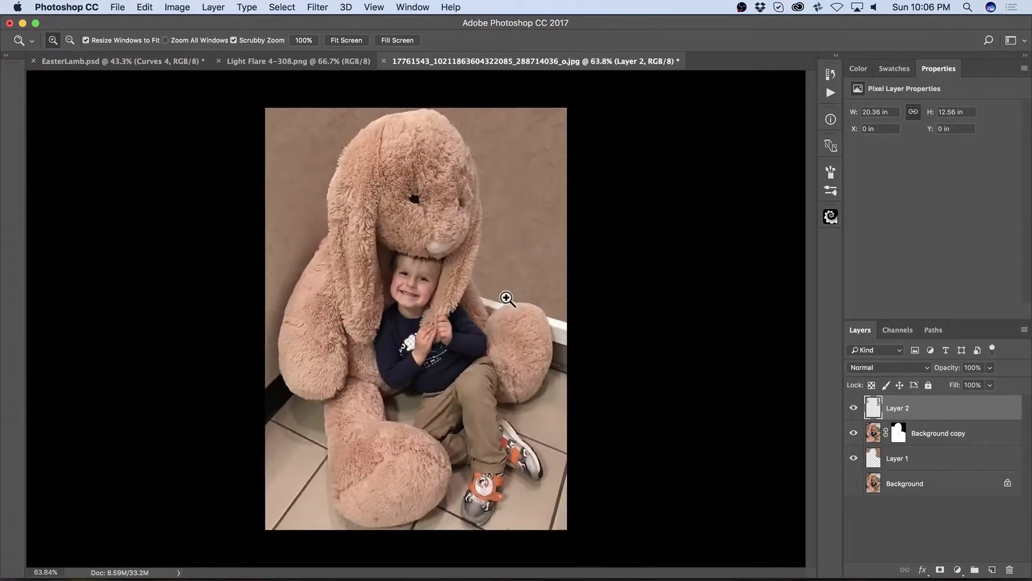
key("j")
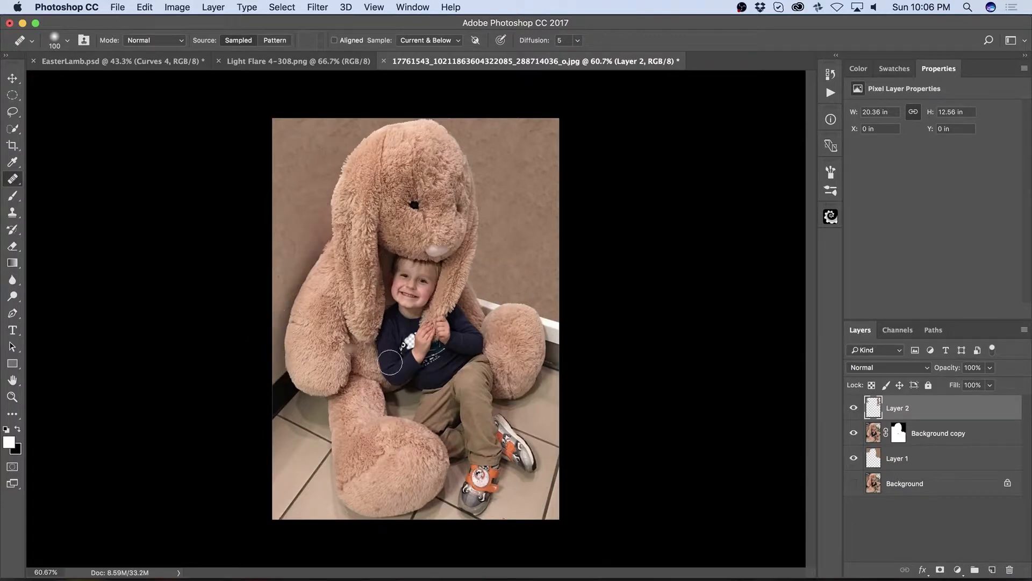
key("z")
left_click_drag(489, 295, 567, 288)
left_click_drag(519, 338, 502, 258)
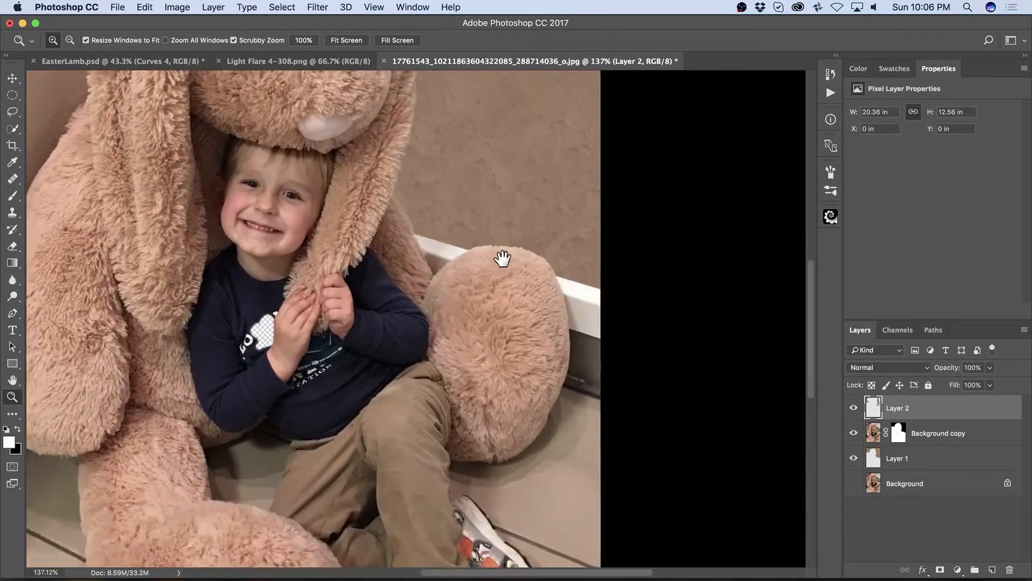
left_click(899, 433)
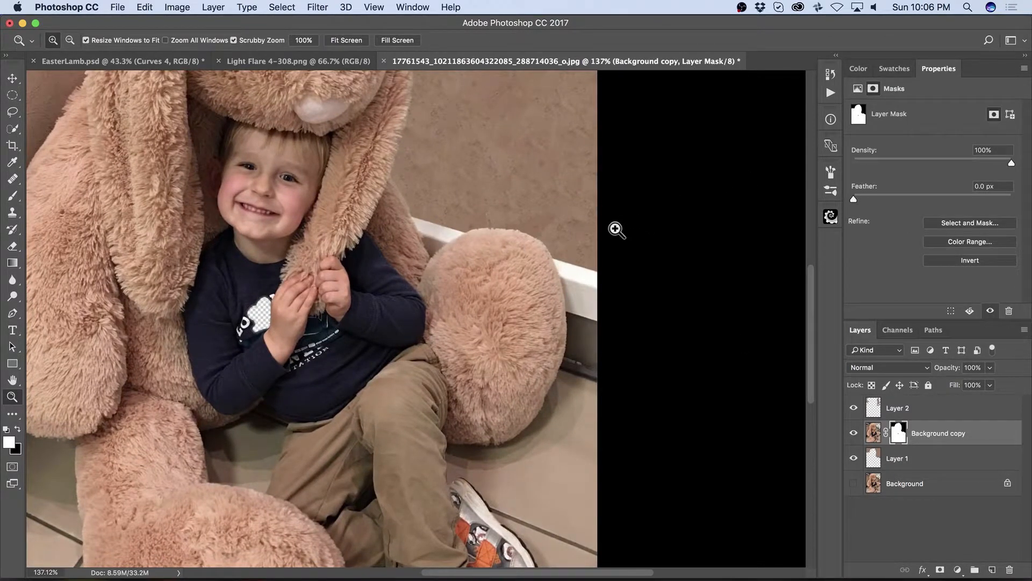
key("b")
key("bracketleft")
key("bracketleft")
key("bracketleft")
key("bracketleft")
key("bracketleft")
key("bracketleft")
key("bracketleft")
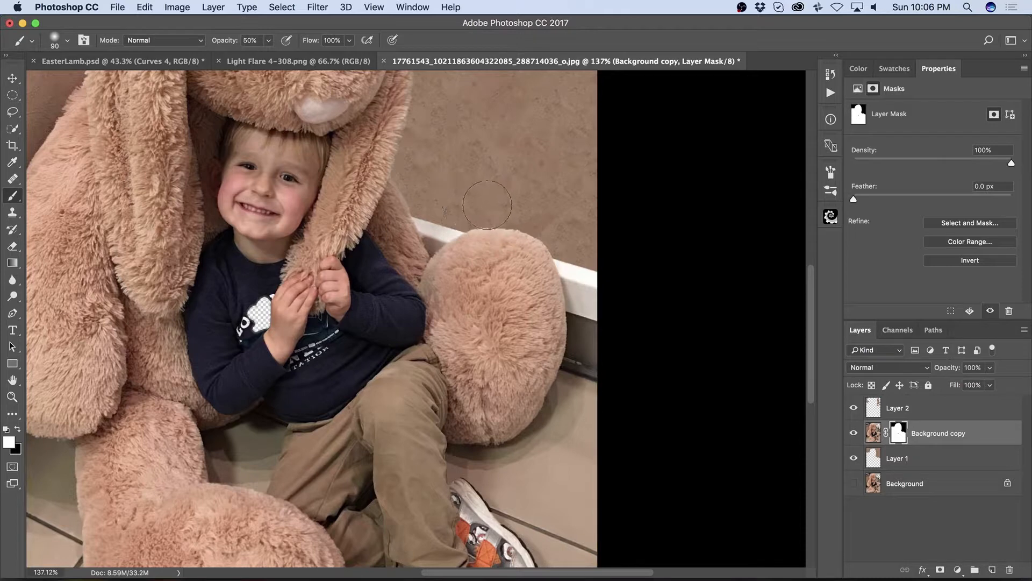
key("x")
left_click_drag(423, 224, 429, 233)
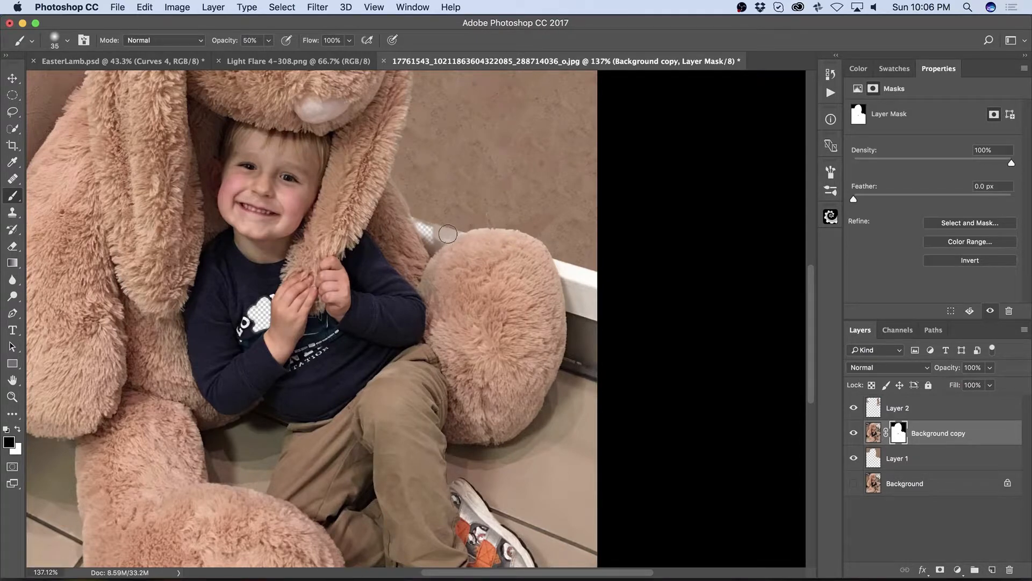
mouse_move(433, 246)
left_mouse_down()
mouse_move(435, 249)
mouse_move(476, 219)
mouse_move(527, 228)
mouse_move(442, 231)
left_mouse_up()
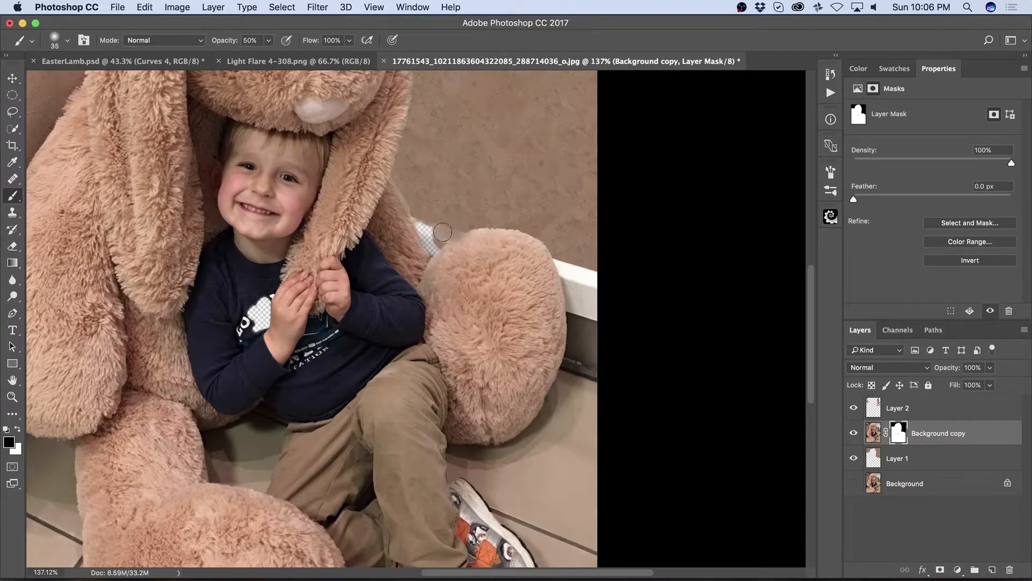
Step: Raise the brush opacity to 100% and mask out the leftover background right of the bunny's paw
key("0")
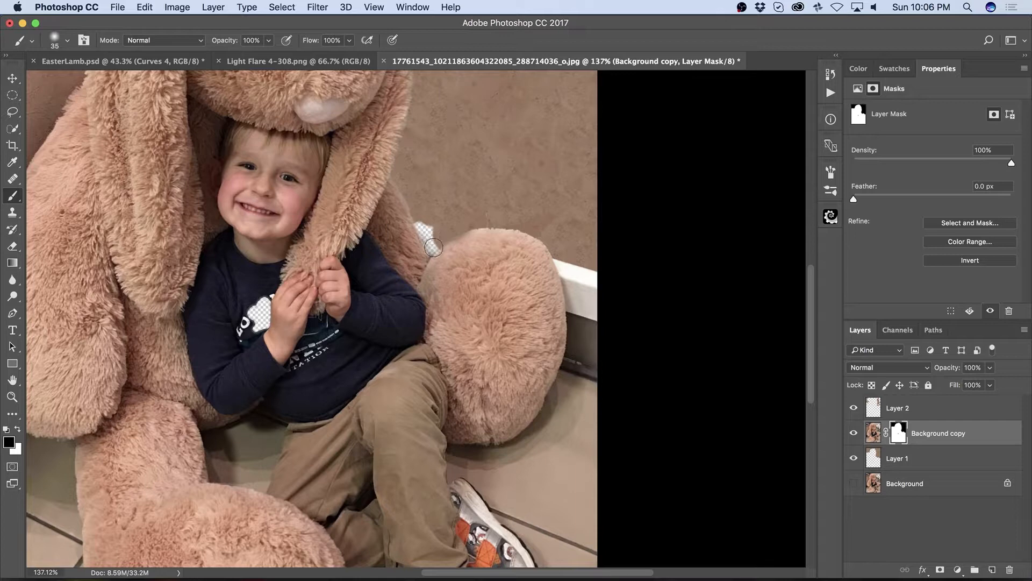
mouse_move(571, 253)
left_mouse_down()
mouse_move(560, 258)
mouse_move(570, 284)
mouse_move(598, 291)
mouse_move(590, 284)
mouse_move(596, 310)
mouse_move(584, 312)
mouse_move(571, 280)
mouse_move(576, 306)
mouse_move(585, 302)
left_mouse_up()
key("bracketleft")
key("bracketleft")
key("bracketleft")
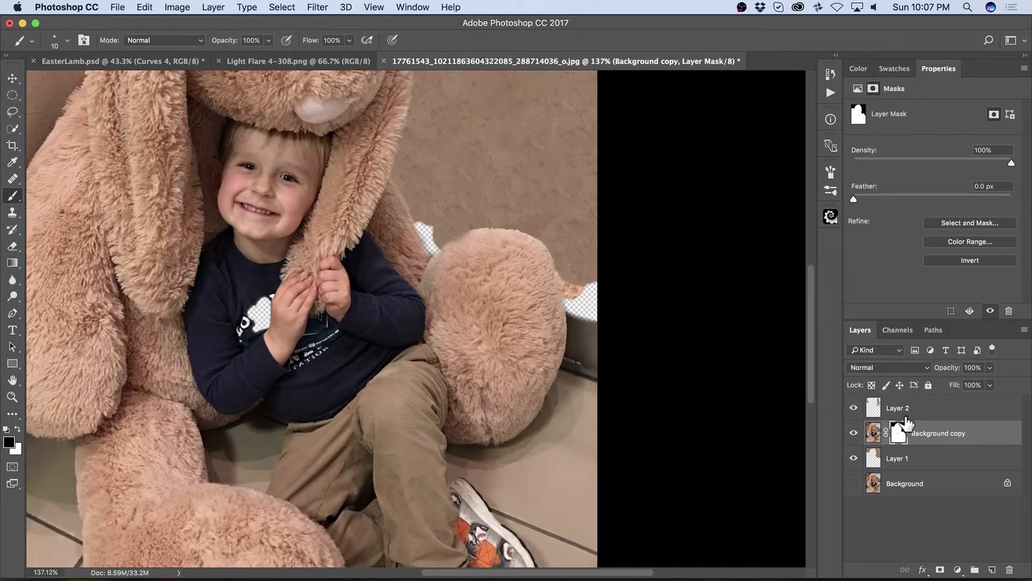
Step: On Layer 1, set the Healing Brush to sample All Layers and heal wall texture over the gap above the bunny's paw
left_click(897, 458)
key("x")
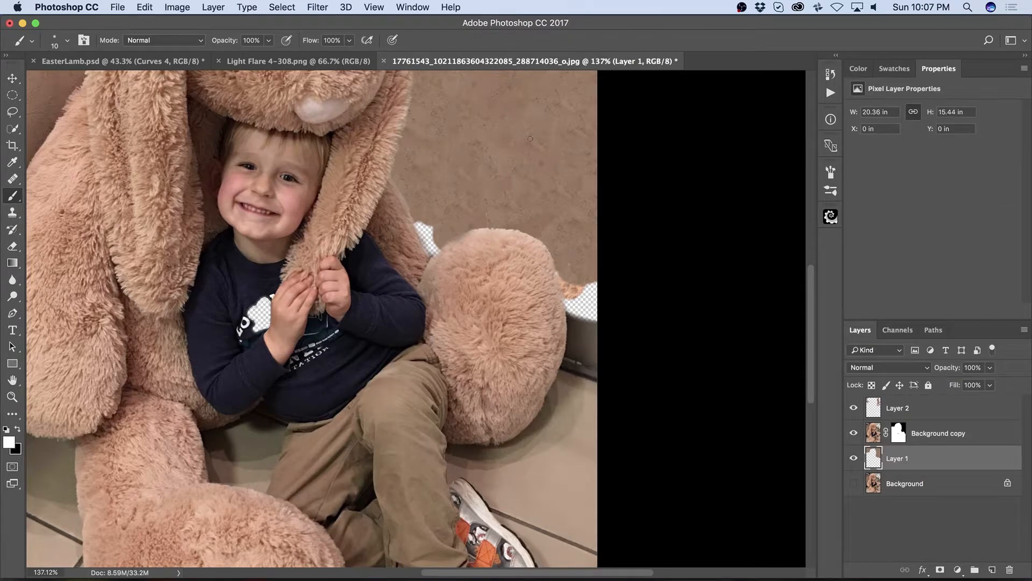
key("bracketright")
key("bracketright")
key("bracketright")
key("bracketright")
key("bracketright")
key("s")
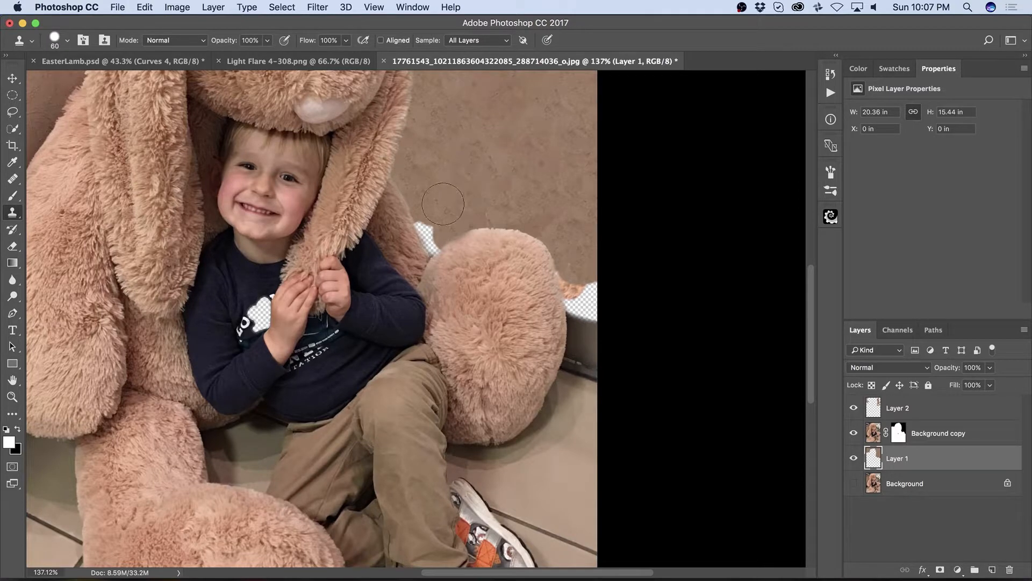
key("j")
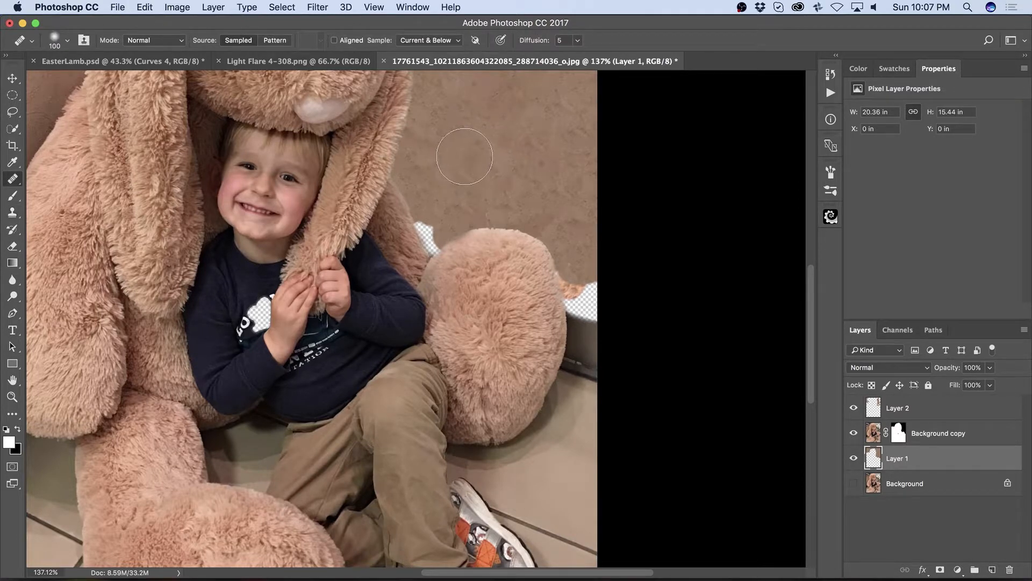
left_click(417, 41)
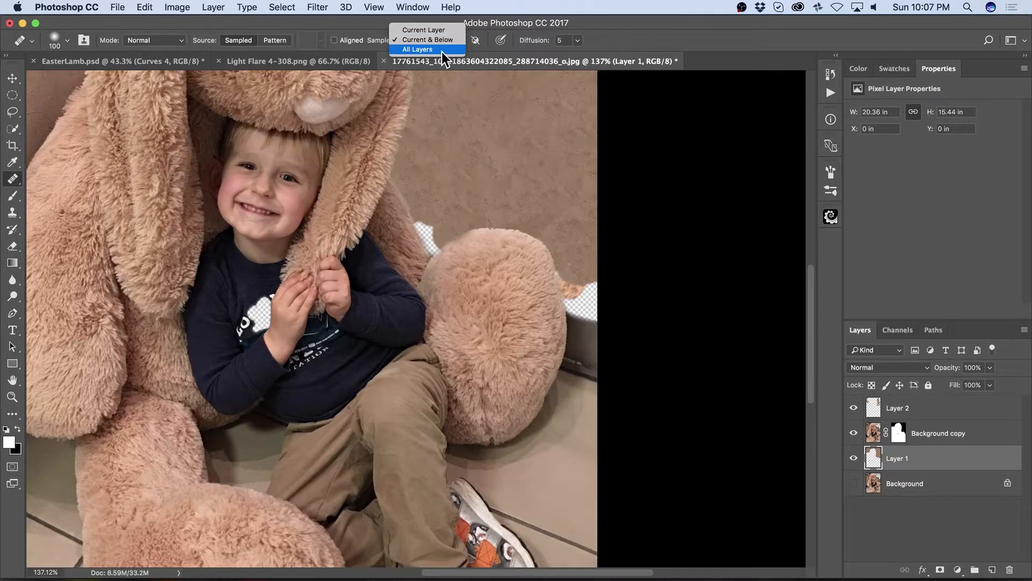
left_click(443, 51)
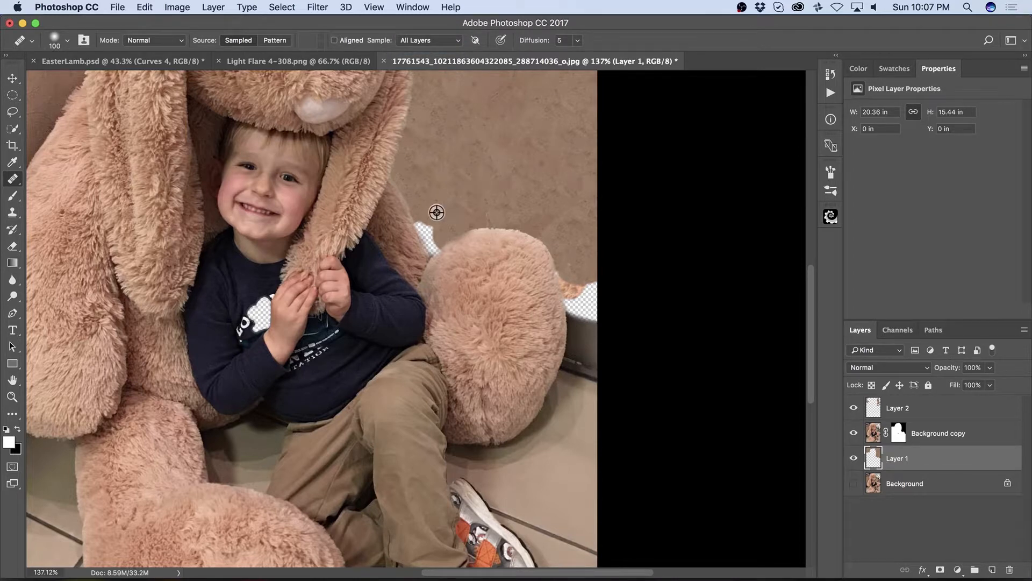
left_click(474, 177, "alt")
mouse_move(436, 207)
left_mouse_down()
mouse_move(441, 248)
mouse_move(482, 231)
left_mouse_up()
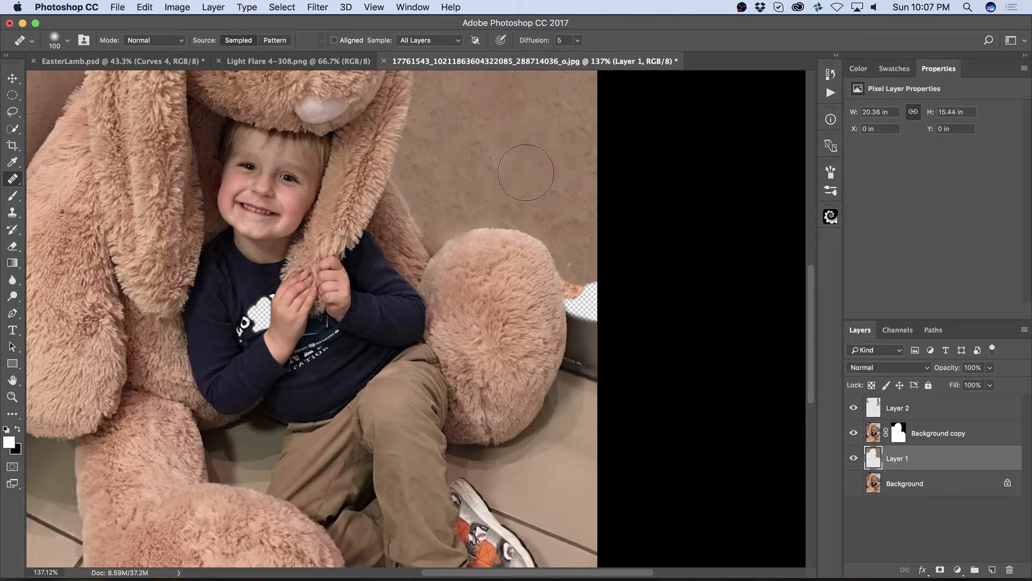
Step: Clone wall texture from higher up over the area above the bunny's paw on Layer 1
key("s")
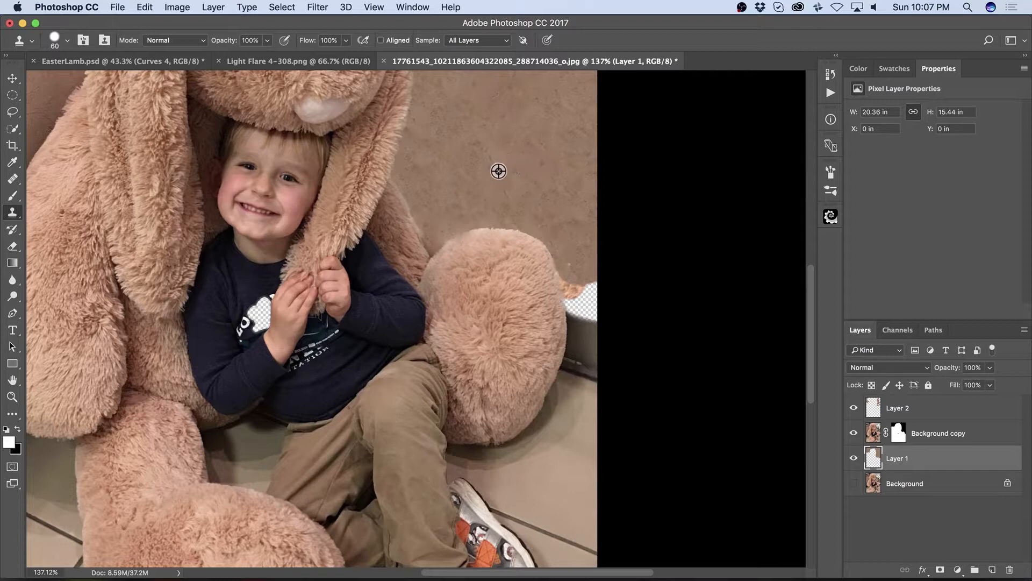
left_click(467, 150, "alt")
mouse_move(421, 212)
left_mouse_down()
mouse_move(430, 250)
mouse_move(478, 218)
mouse_move(513, 235)
mouse_move(527, 217)
mouse_move(509, 225)
mouse_move(513, 194)
mouse_move(531, 243)
mouse_move(557, 267)
mouse_move(558, 291)
mouse_move(587, 303)
mouse_move(583, 283)
mouse_move(600, 305)
mouse_move(570, 307)
mouse_move(598, 313)
mouse_move(523, 235)
left_mouse_up()
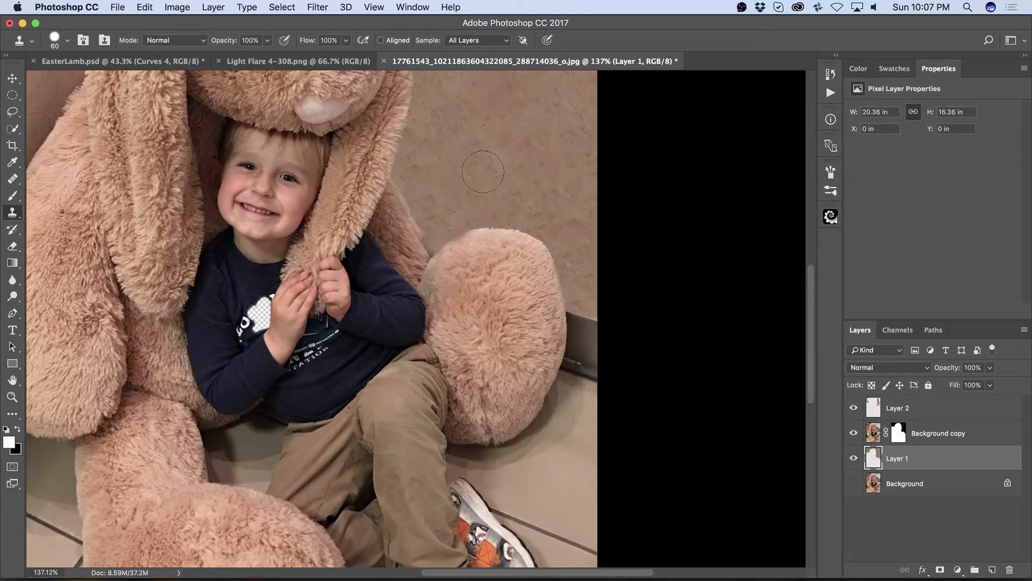
key("j")
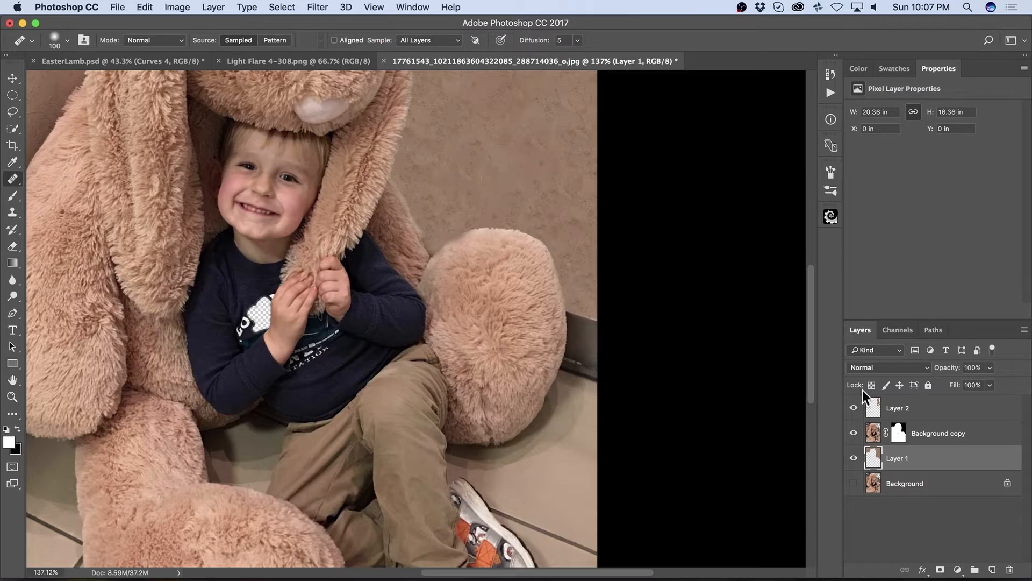
left_click(898, 433)
key("x")
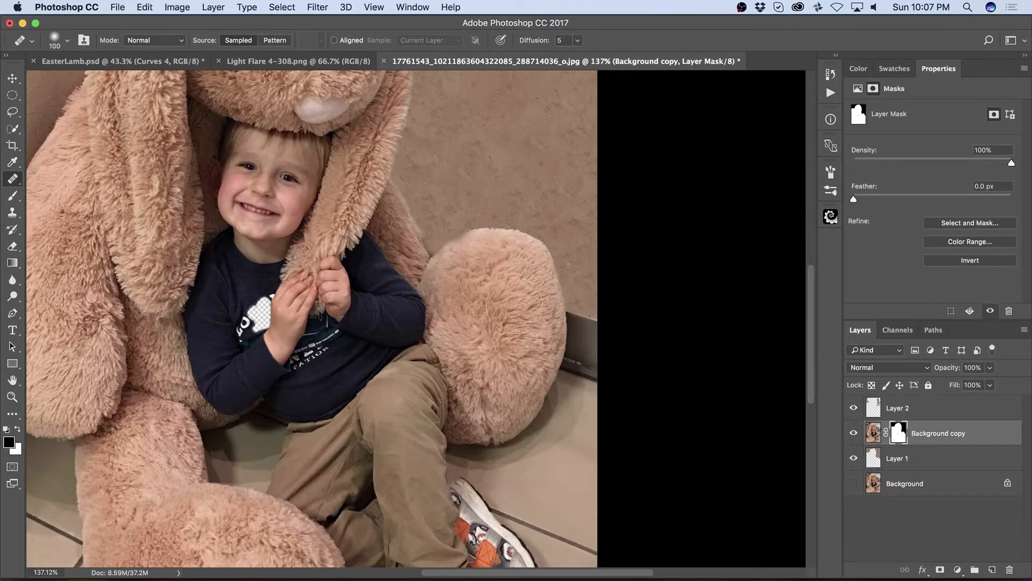
key("b")
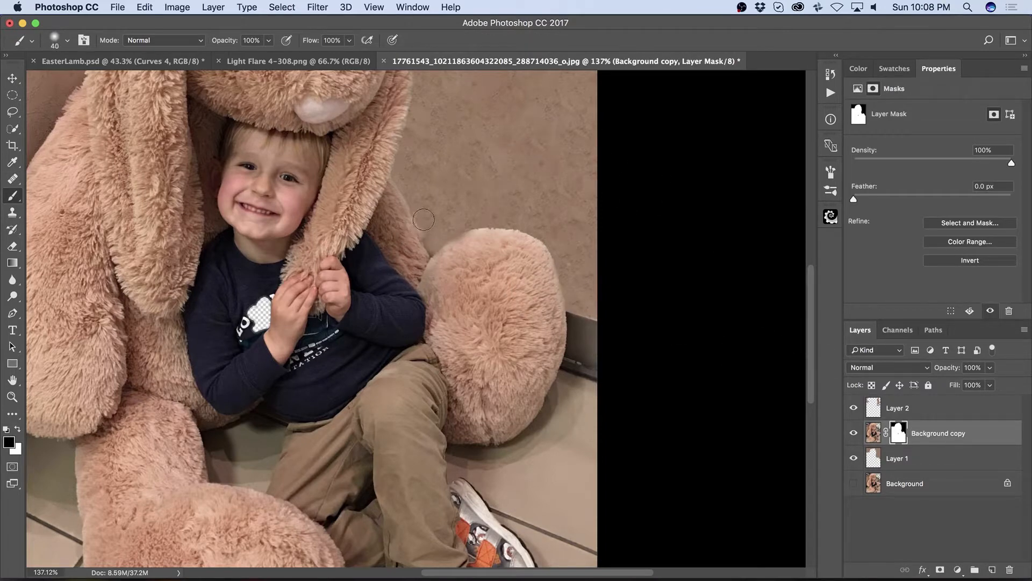
key("bracketleft")
key("bracketleft")
key("bracketleft")
key("x")
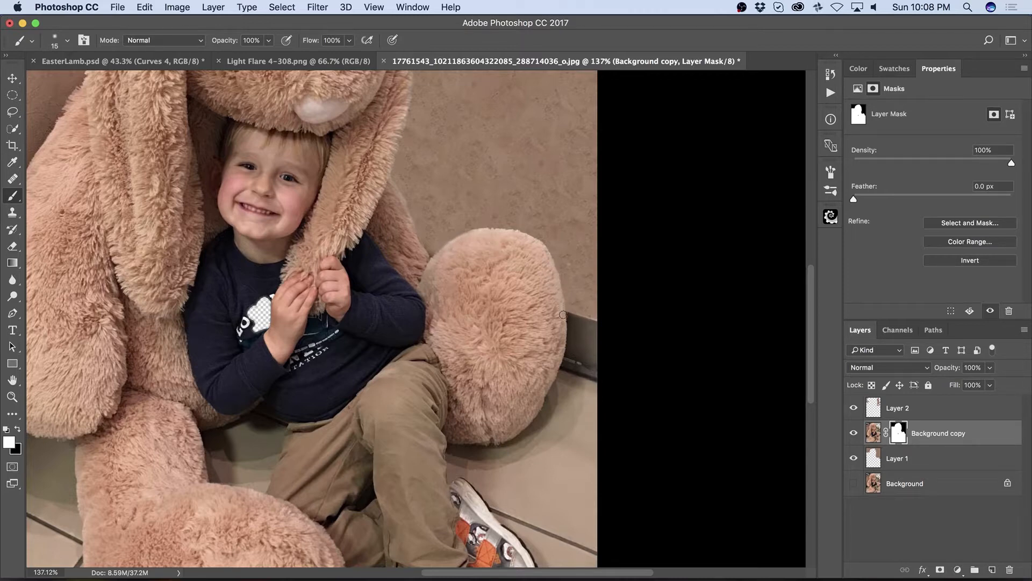
Step: Zoom out and toggle the visibility of Background copy, Background and Layer 1 to compare the retouching
scroll(406, 240, "down", 5)
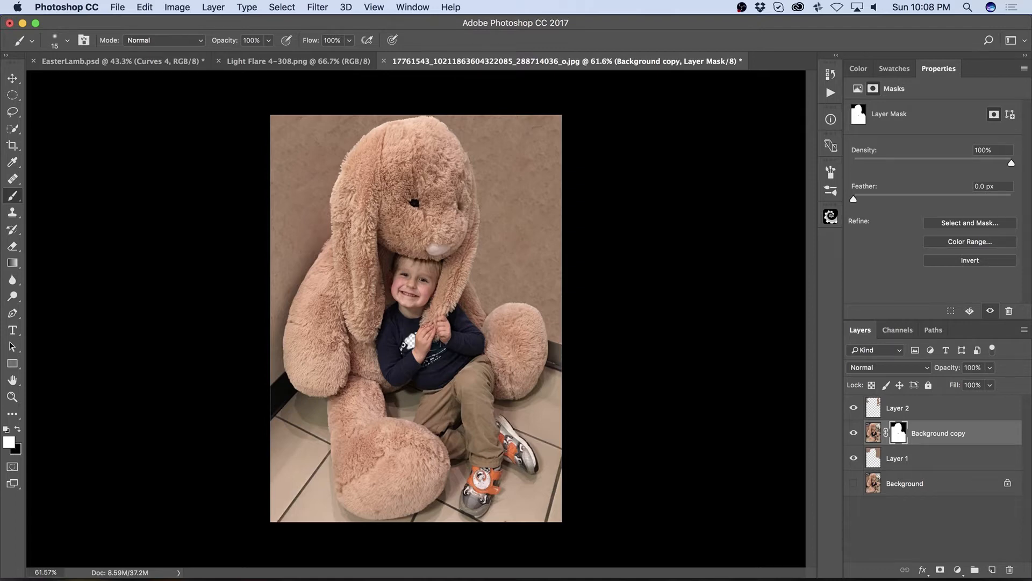
left_click(854, 433)
left_click(854, 483)
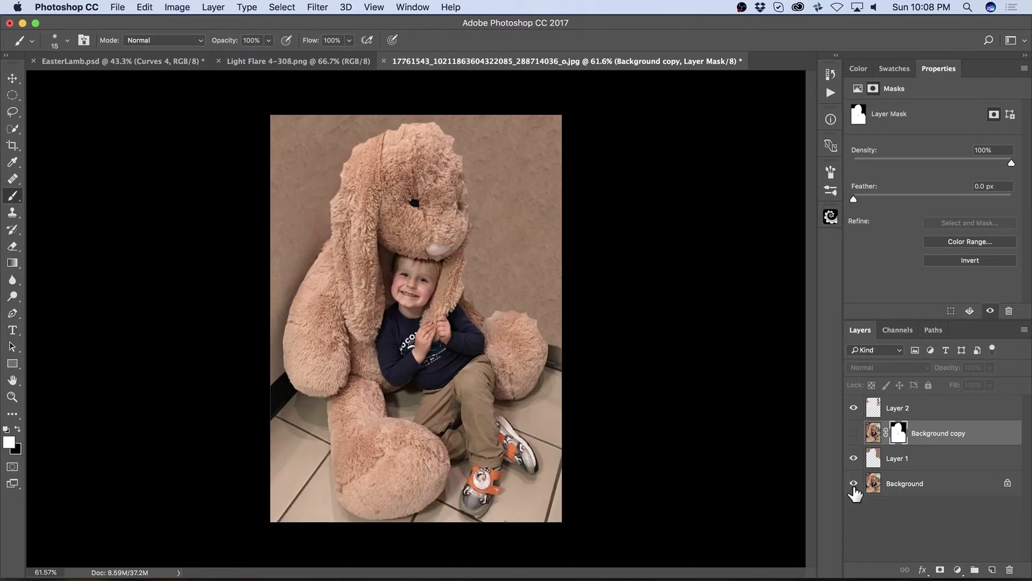
left_click(855, 433)
left_click(859, 433)
left_click(860, 433)
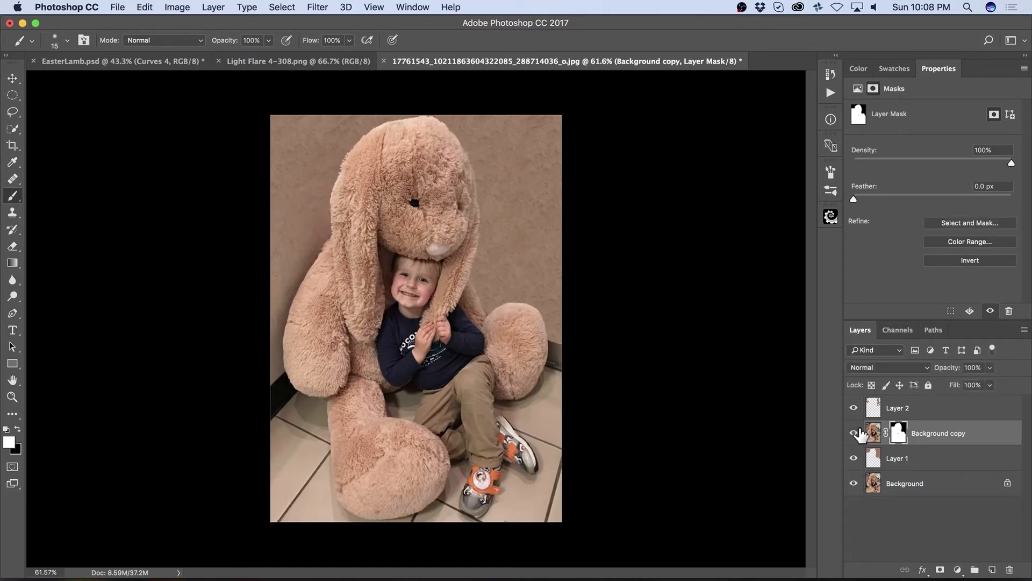
left_click(859, 433)
left_click(859, 432)
left_click(857, 411)
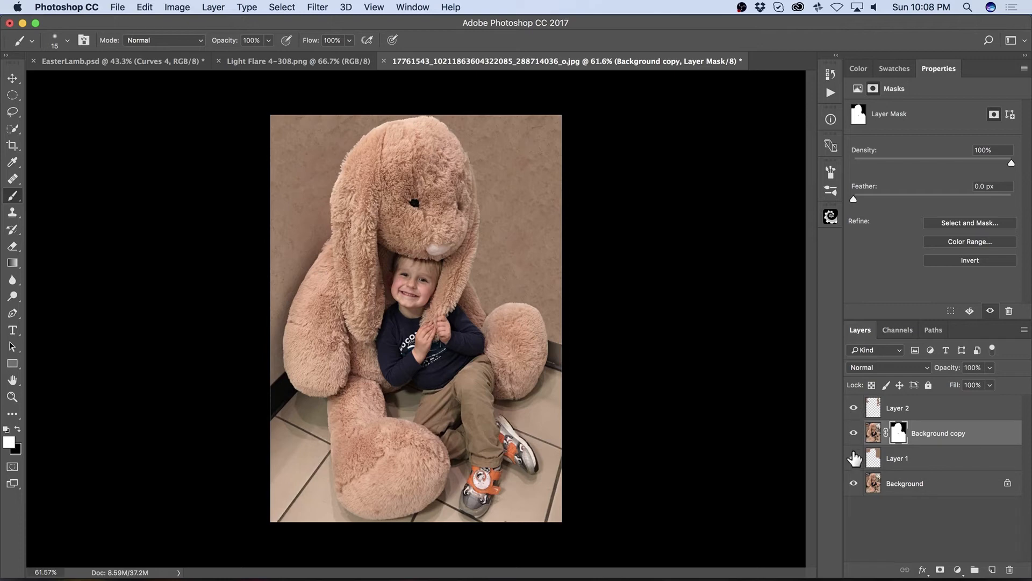